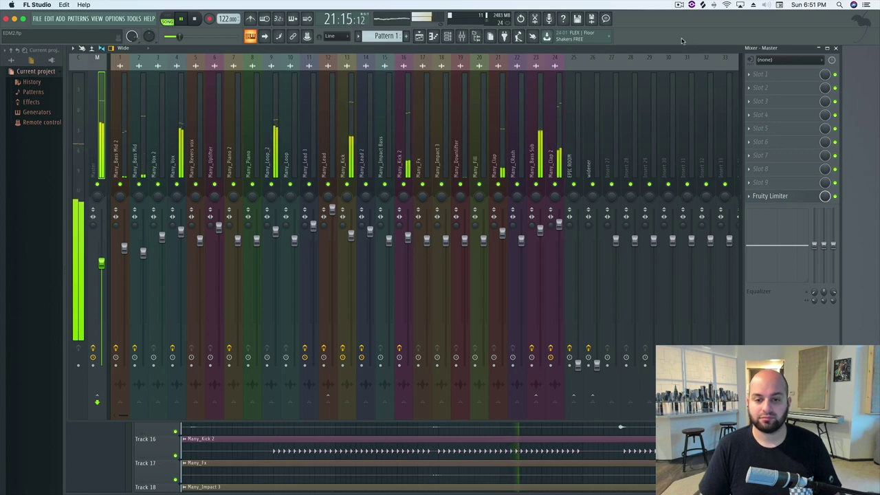
# Stop the full-mix playback, leaving the song position at bar 18.
pyautogui.press('space')
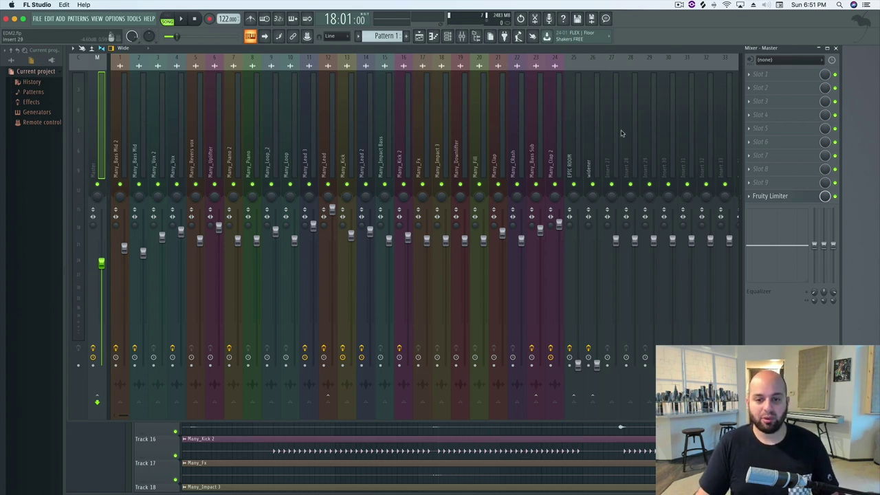
# Solo the Many_Clap 2 track and listen to the clap on its own.
pyautogui.rightClick(555, 187)
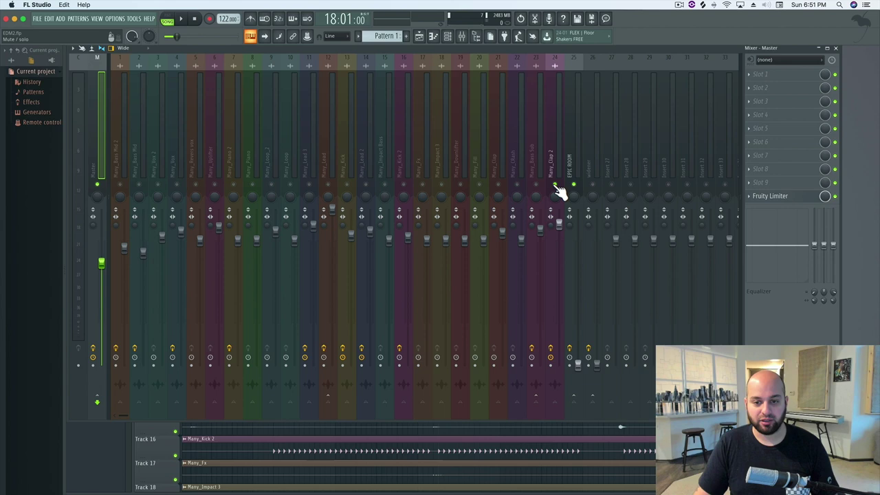
pyautogui.press('space')
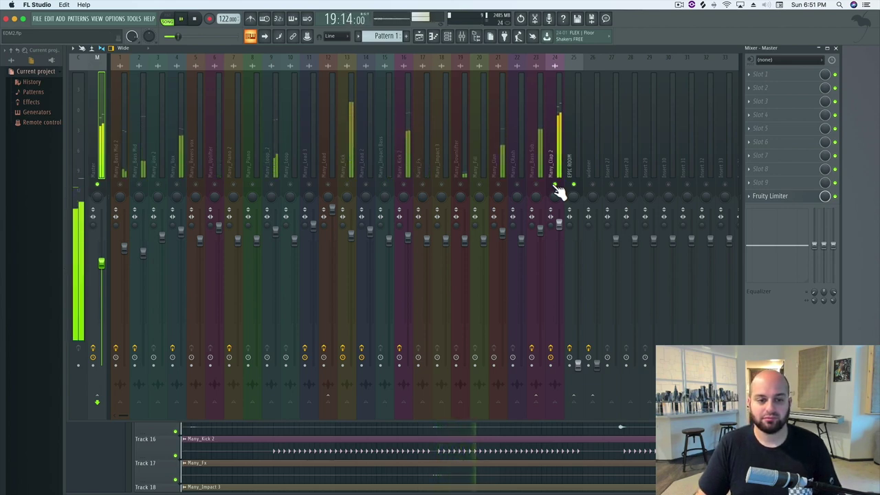
pyautogui.press('space')
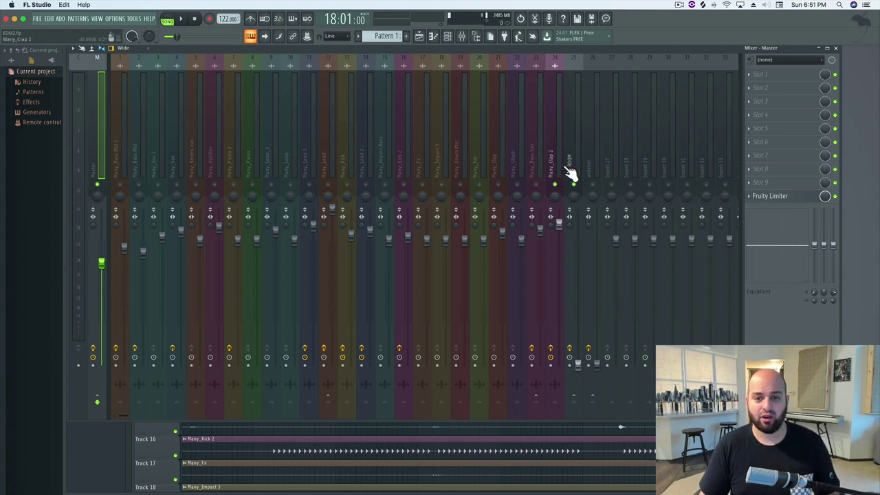
# Select the Many_Clap 2 mixer track, bring up its Fruity Reeverb 2 and audition it.
pyautogui.click(550, 131)
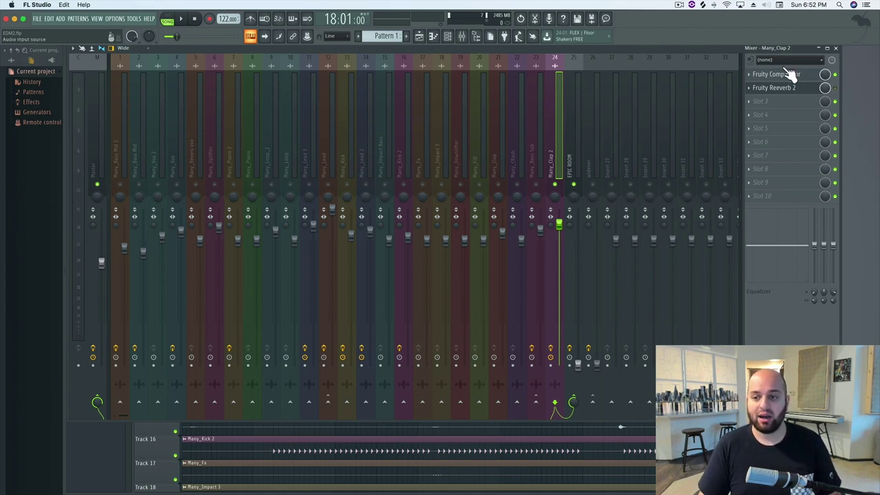
pyautogui.click(810, 92)
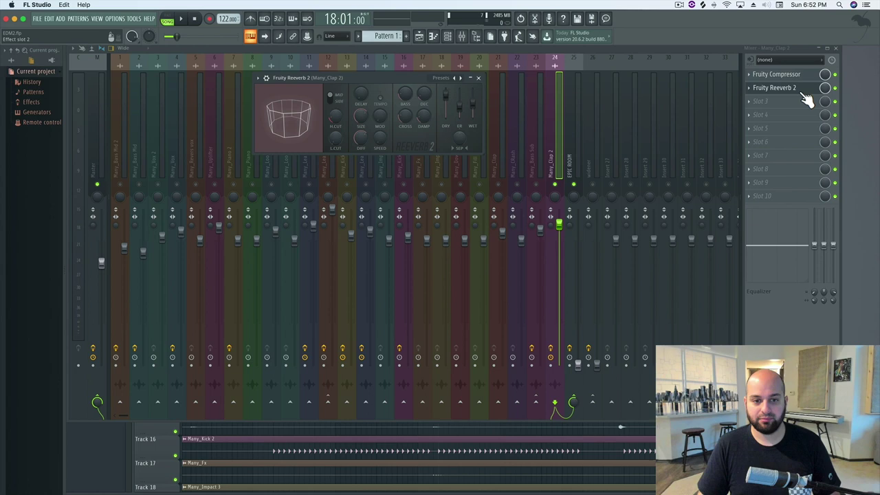
pyautogui.press('space')
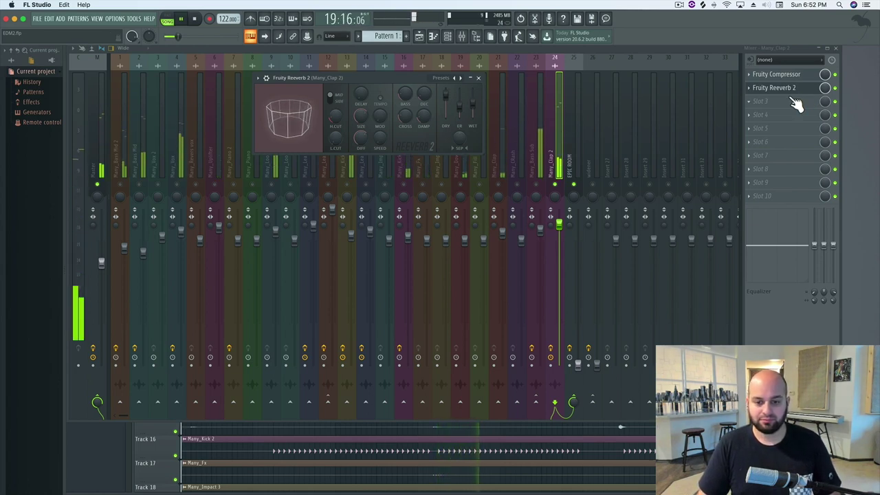
pyautogui.press('space')
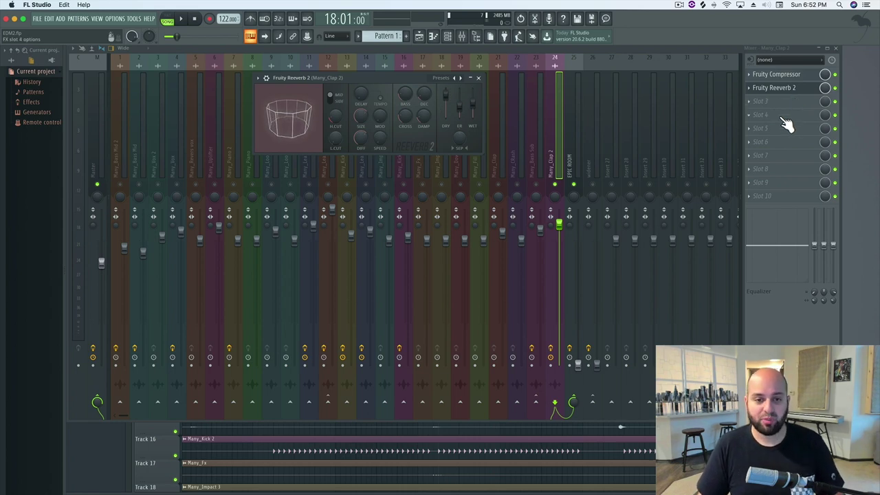
pyautogui.press('XF86MonBrightnessUp')
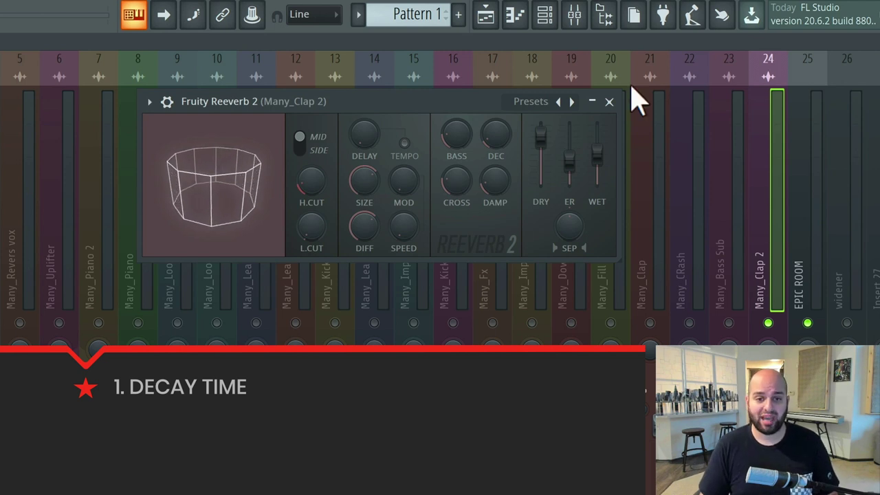
# Compare longer and shorter DEC settings on Fruity Reeverb 2, settling on a short decay.
pyautogui.moveTo(495, 134); pyautogui.dragTo(495, 114)
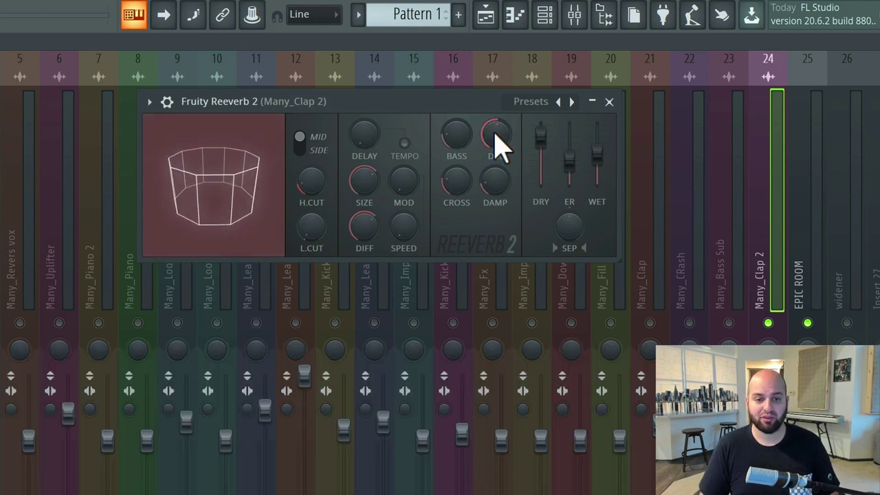
pyautogui.press('space')
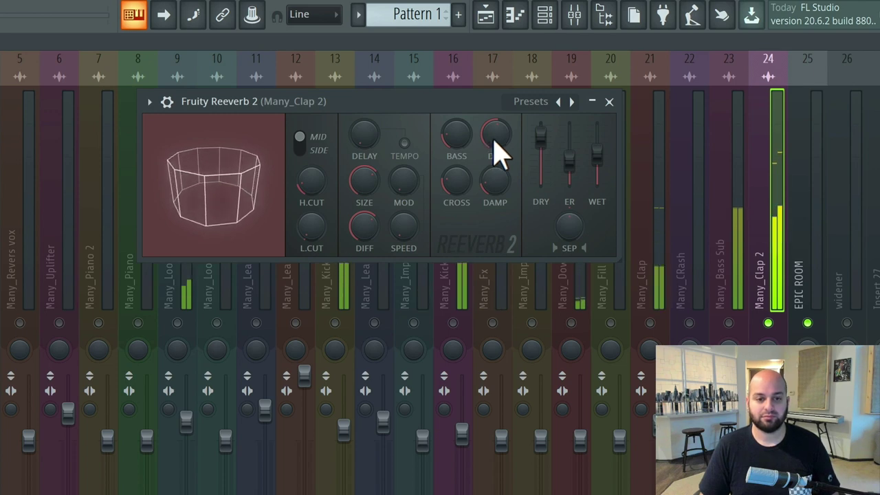
pyautogui.moveTo(500, 146)
pyautogui.mouseDown()
pyautogui.moveTo(499, 165)
pyautogui.moveTo(489, 142)
pyautogui.mouseUp()
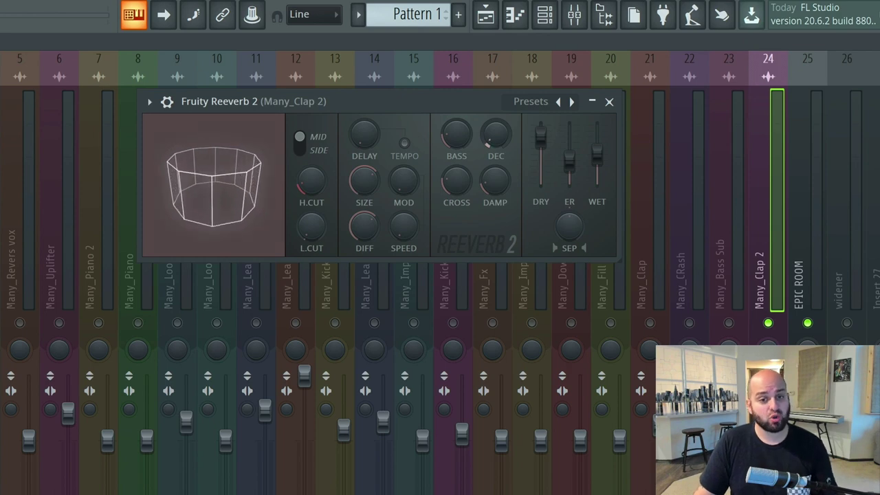
pyautogui.press('space')
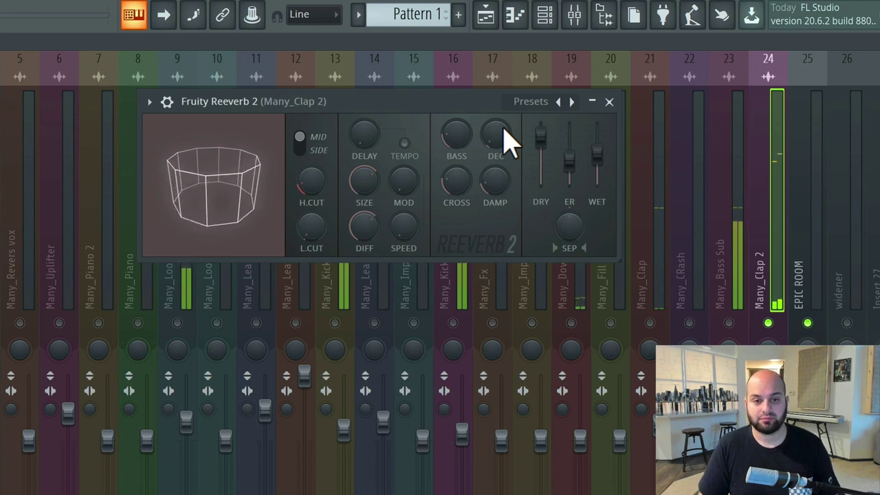
pyautogui.press('space')
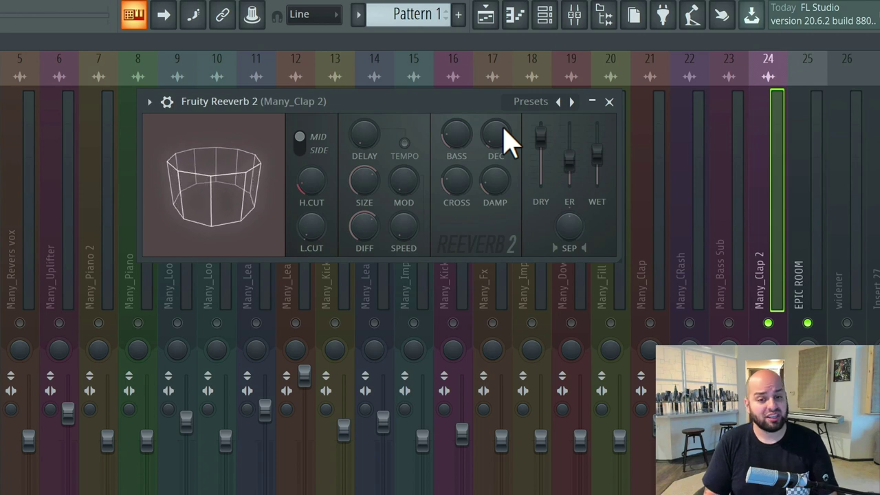
pyautogui.press('space')
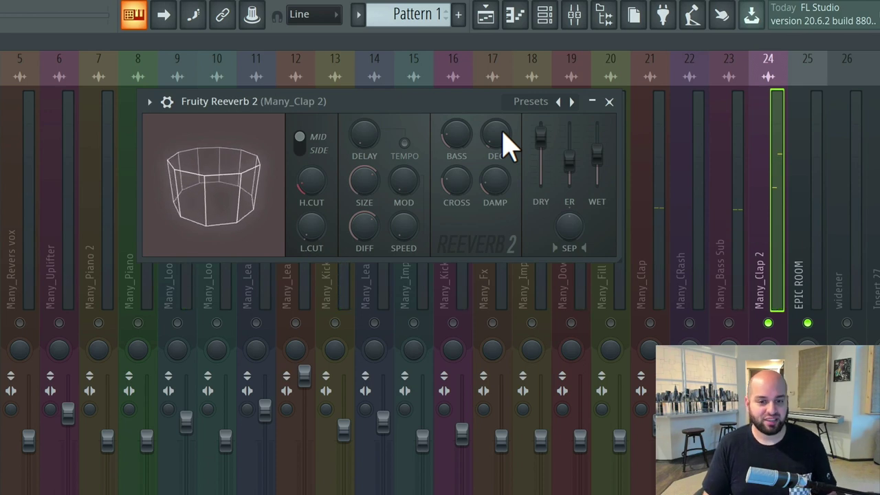
pyautogui.moveTo(505, 145)
pyautogui.mouseDown()
pyautogui.moveTo(505, 171)
pyautogui.moveTo(496, 147)
pyautogui.mouseUp()
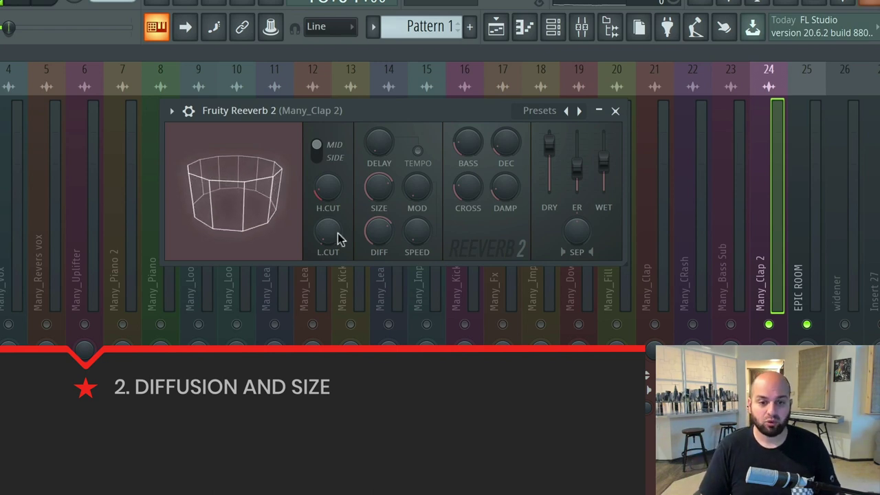
# Adjust the room SIZE and pull DIFF nearly to zero, auditioning it before nudging DIFF up slightly.
pyautogui.moveTo(379, 187); pyautogui.dragTo(378, 192)
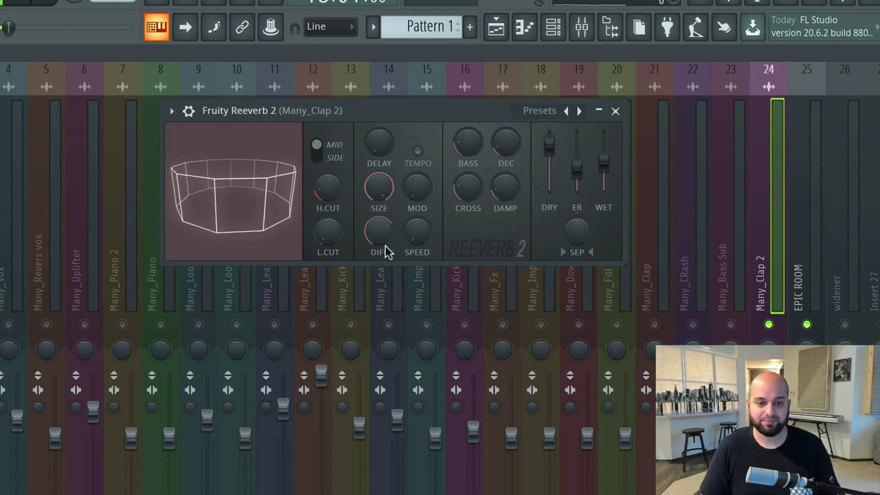
pyautogui.moveTo(380, 237); pyautogui.dragTo(380, 261)
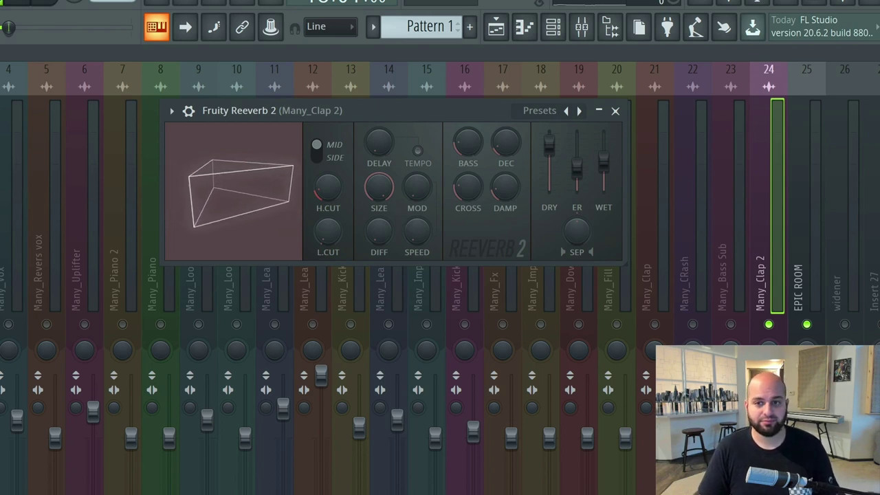
pyautogui.press('space')
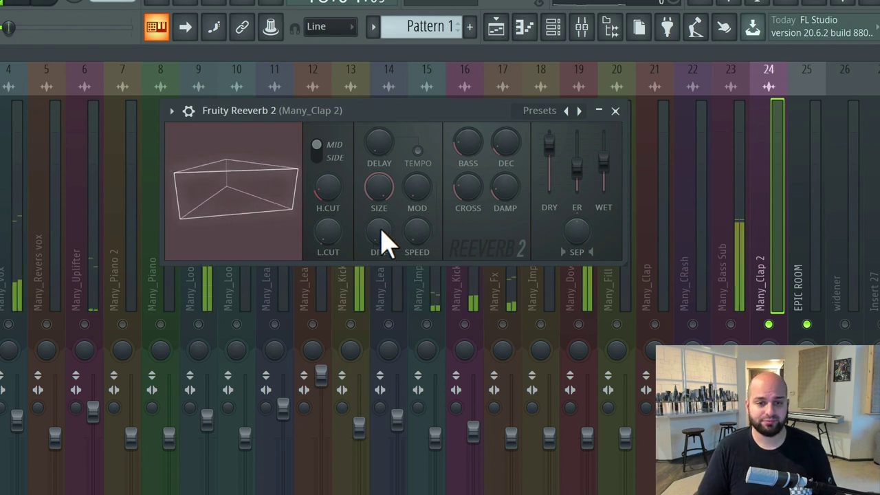
pyautogui.moveTo(377, 232); pyautogui.dragTo(377, 199)
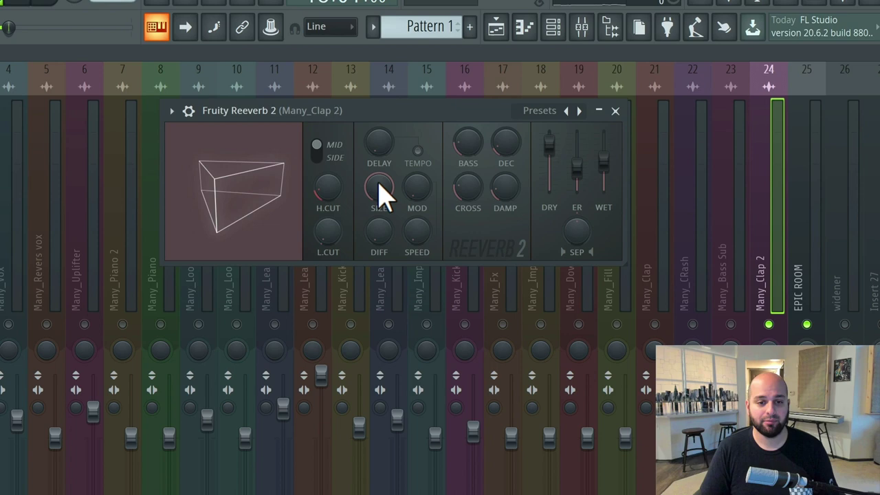
# Rework the reverb's room SIZE while playing the clap, ending with a larger room.
pyautogui.press('space')
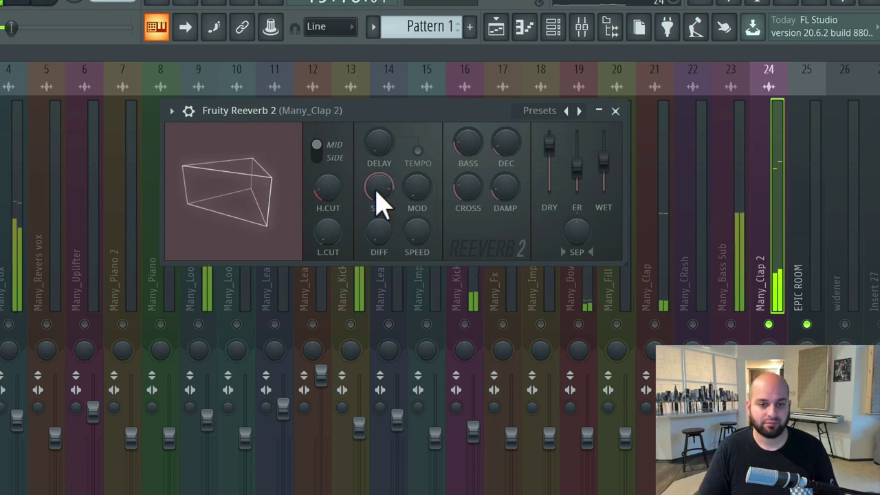
pyautogui.moveTo(379, 193); pyautogui.dragTo(378, 220)
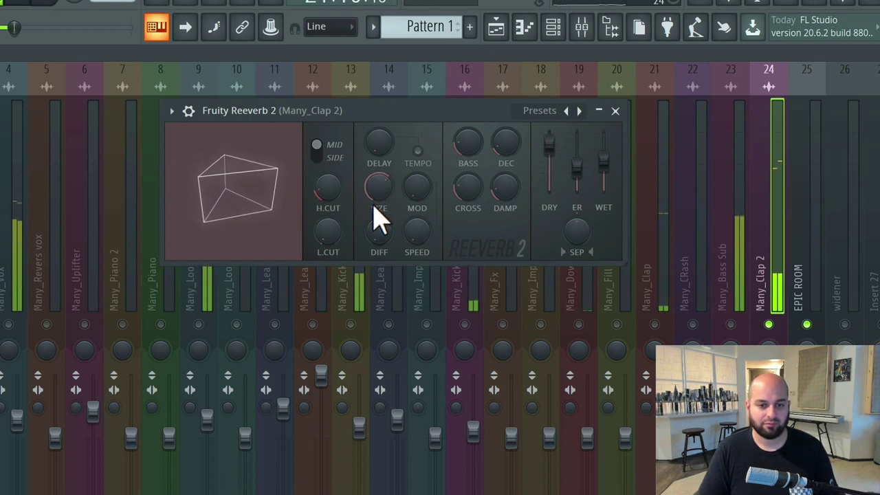
pyautogui.moveTo(379, 190); pyautogui.dragTo(383, 197)
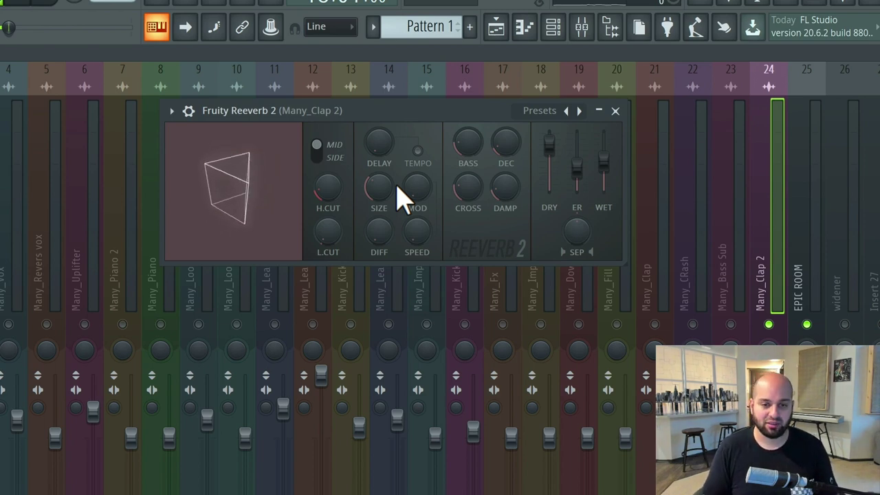
pyautogui.moveTo(379, 187); pyautogui.dragTo(378, 162)
pyautogui.moveTo(379, 231); pyautogui.dragTo(379, 213)
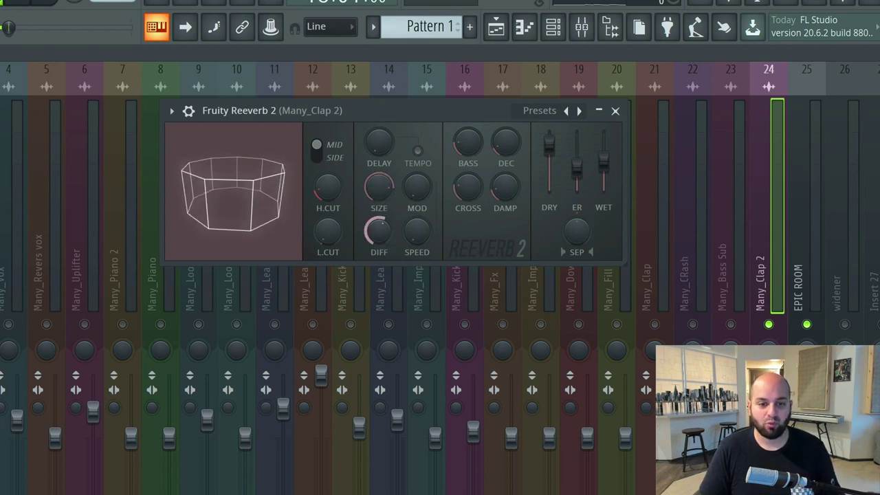
pyautogui.press('space')
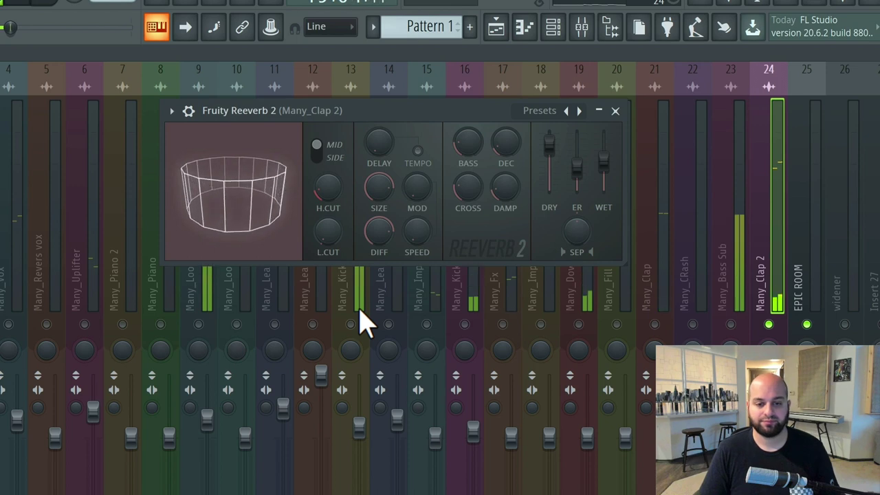
# Raise DIFF, then fine-tune the room SIZE and diffusion with small adjustments.
pyautogui.moveTo(370, 242); pyautogui.dragTo(369, 227)
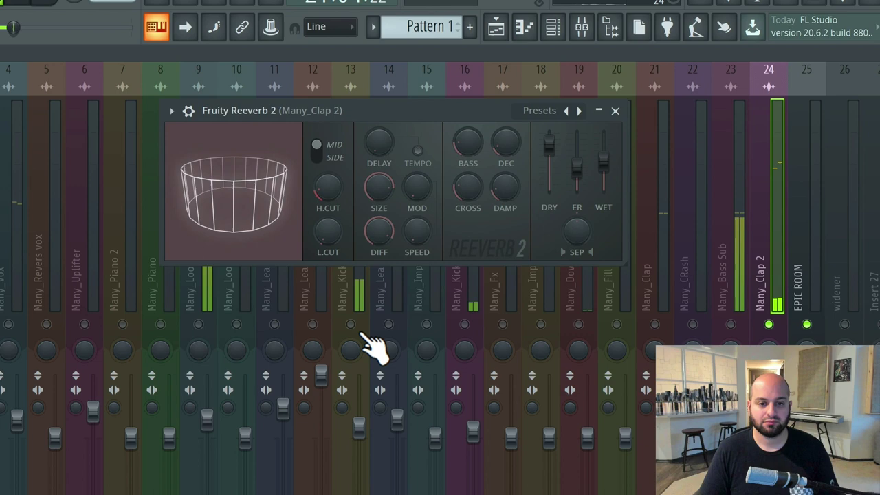
pyautogui.press('space')
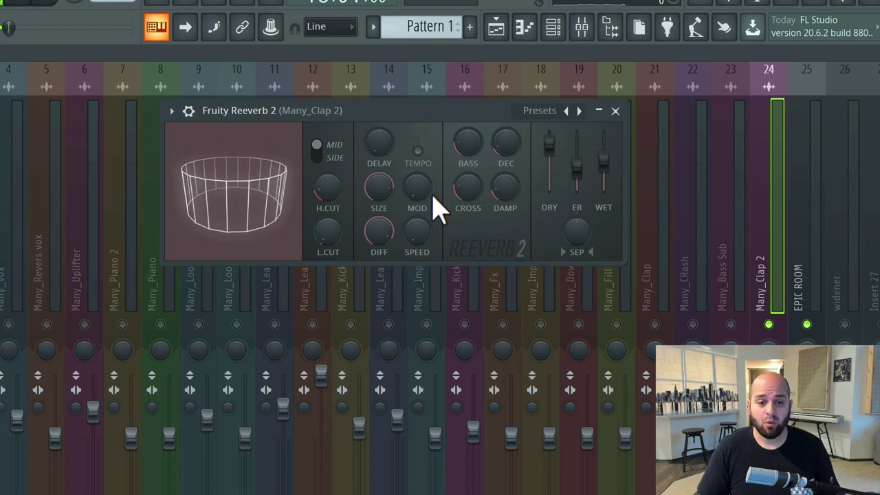
pyautogui.moveTo(379, 187); pyautogui.dragTo(374, 240)
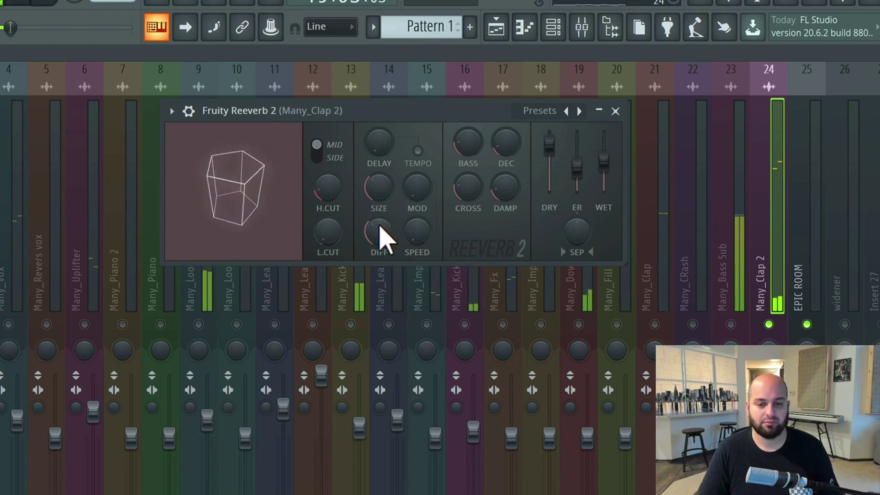
pyautogui.moveTo(379, 236); pyautogui.dragTo(379, 236)
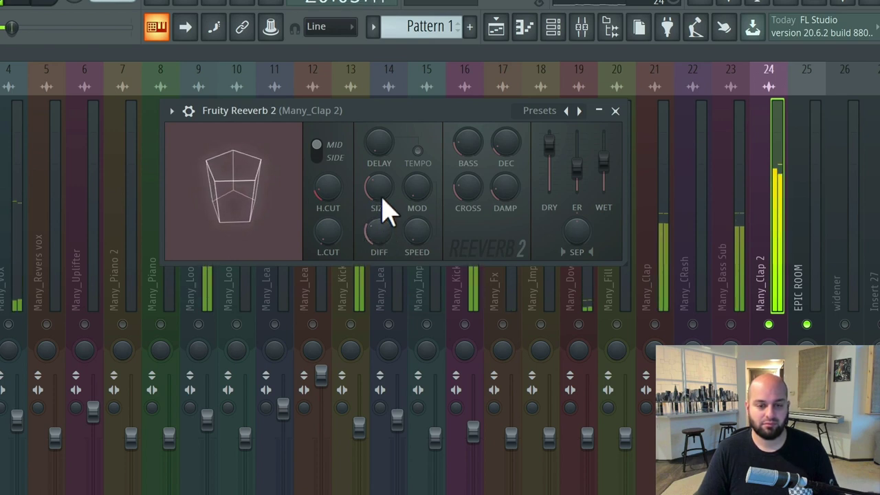
pyautogui.moveTo(383, 199); pyautogui.dragTo(383, 198)
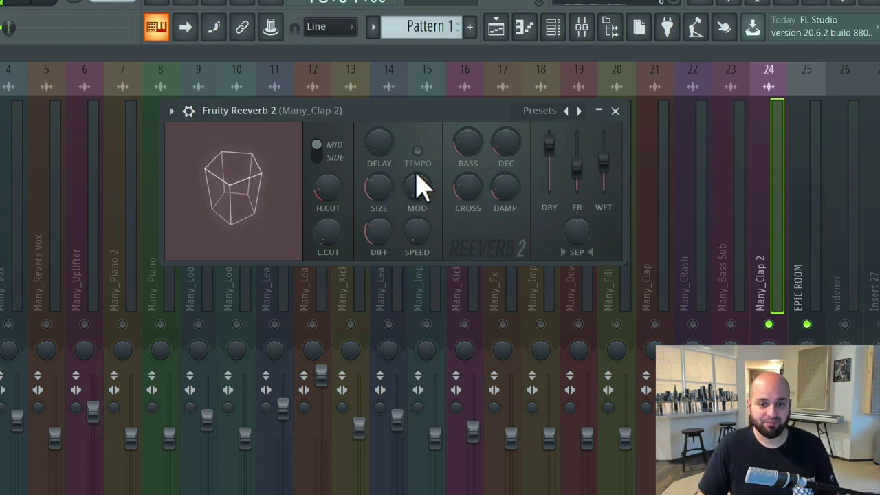
# Enlarge the room SIZE, raise DIFF, and turn DAMP up to about three-quarters.
pyautogui.moveTo(504, 187); pyautogui.dragTo(504, 183)
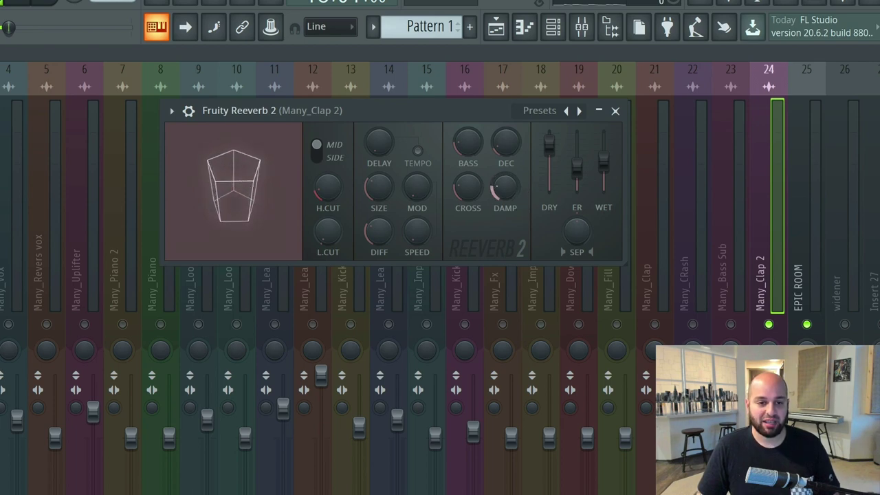
pyautogui.moveTo(387, 193); pyautogui.dragTo(387, 169)
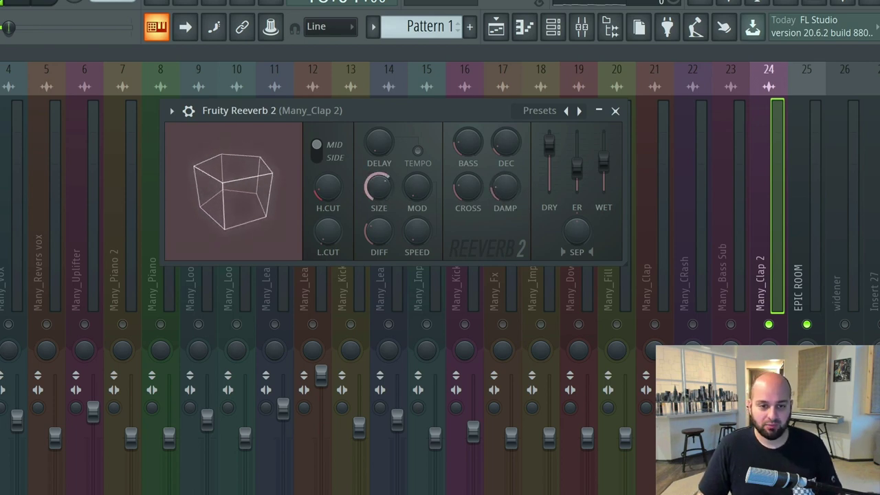
pyautogui.moveTo(386, 237); pyautogui.dragTo(387, 220)
pyautogui.moveTo(505, 189)
pyautogui.mouseDown()
pyautogui.moveTo(504, 180)
pyautogui.moveTo(514, 204)
pyautogui.mouseUp()
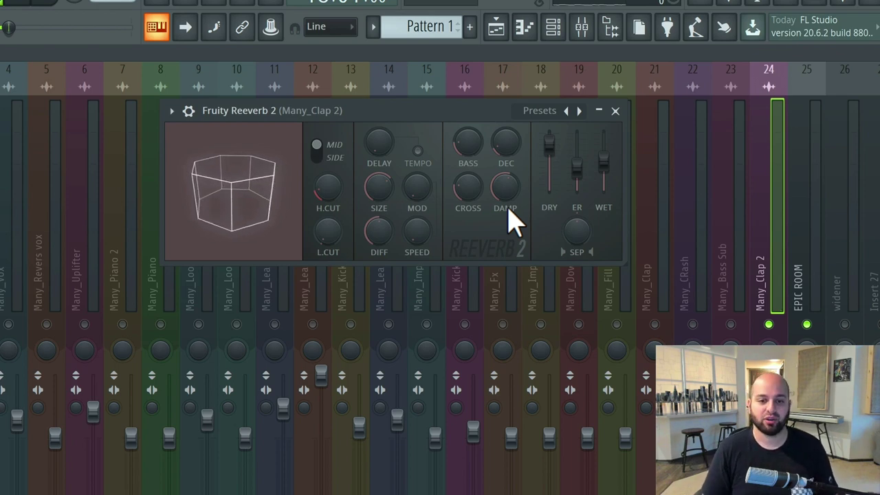
pyautogui.moveTo(502, 184)
pyautogui.mouseDown()
pyautogui.moveTo(502, 165)
pyautogui.moveTo(506, 197)
pyautogui.mouseUp()
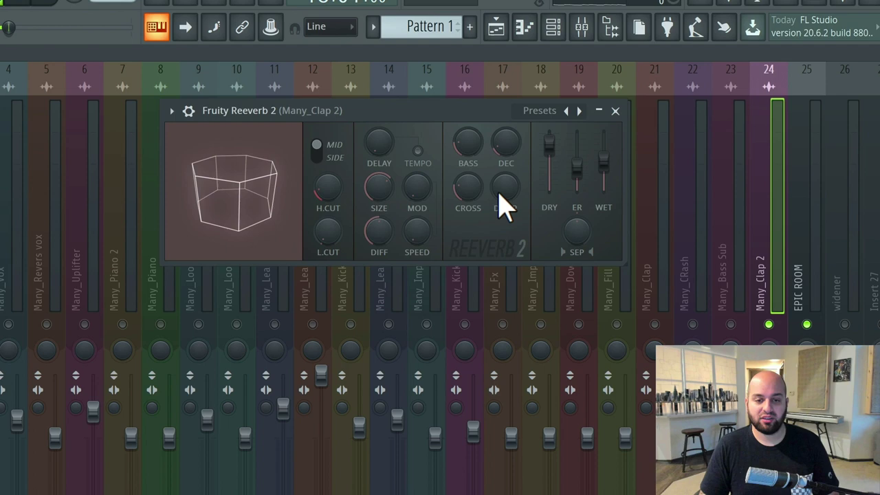
# Turn DIFF and SIZE further up, then play the clap to hear the bigger room.
pyautogui.moveTo(383, 235); pyautogui.dragTo(383, 214)
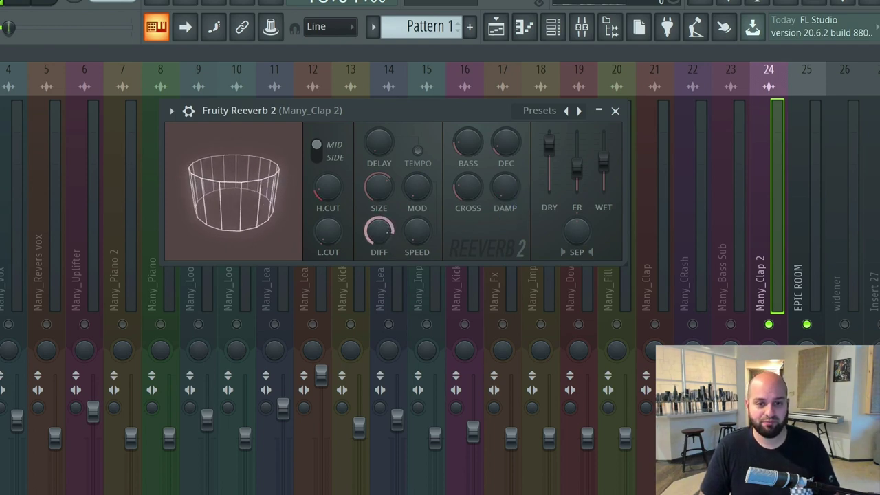
pyautogui.moveTo(379, 187); pyautogui.dragTo(379, 167)
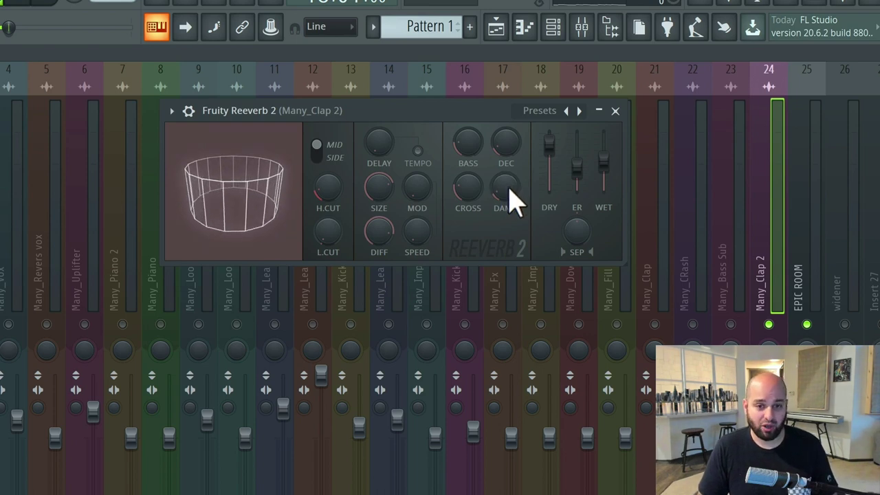
pyautogui.press('space')
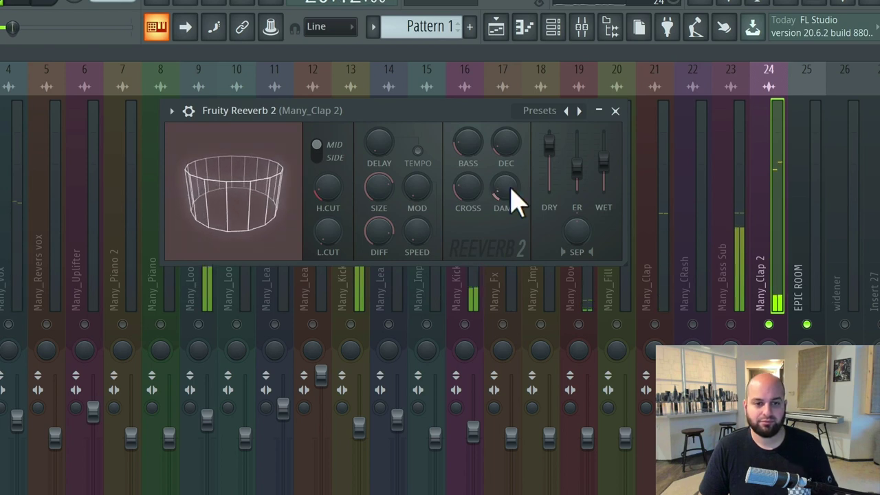
pyautogui.press('space')
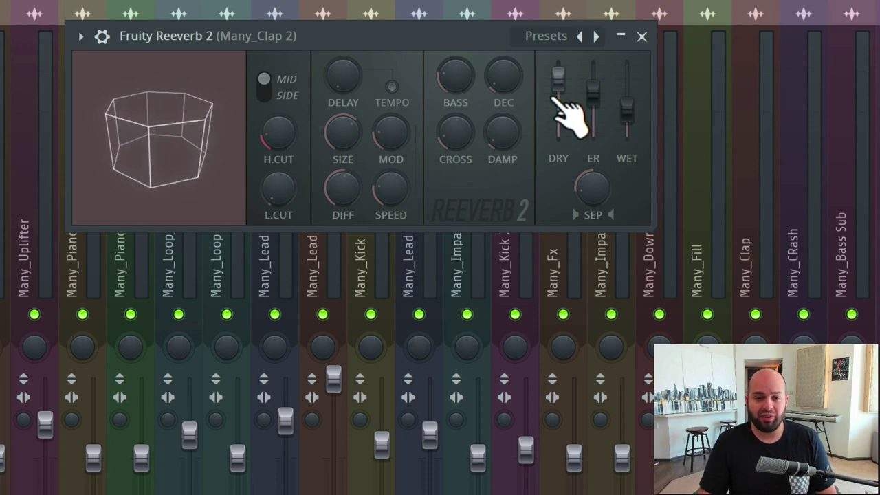
# Lower the DRY fader, raise WET, then bring DRY back up close to maximum.
pyautogui.moveTo(557, 76); pyautogui.dragTo(558, 122)
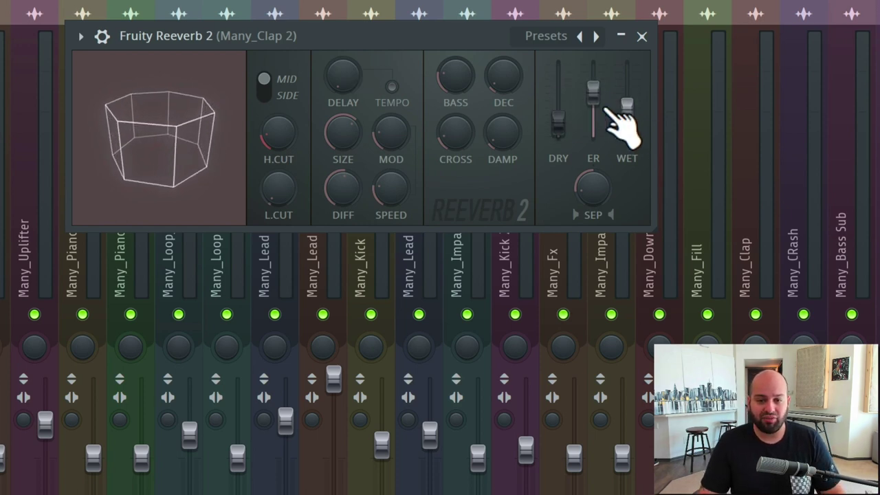
pyautogui.moveTo(626, 108); pyautogui.dragTo(627, 93)
pyautogui.scroll(2, 606, 97)
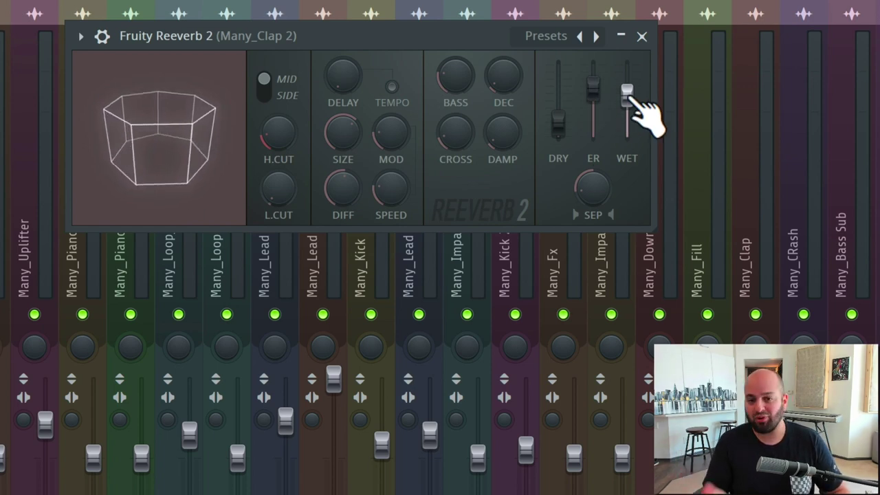
pyautogui.moveTo(558, 123); pyautogui.dragTo(558, 91)
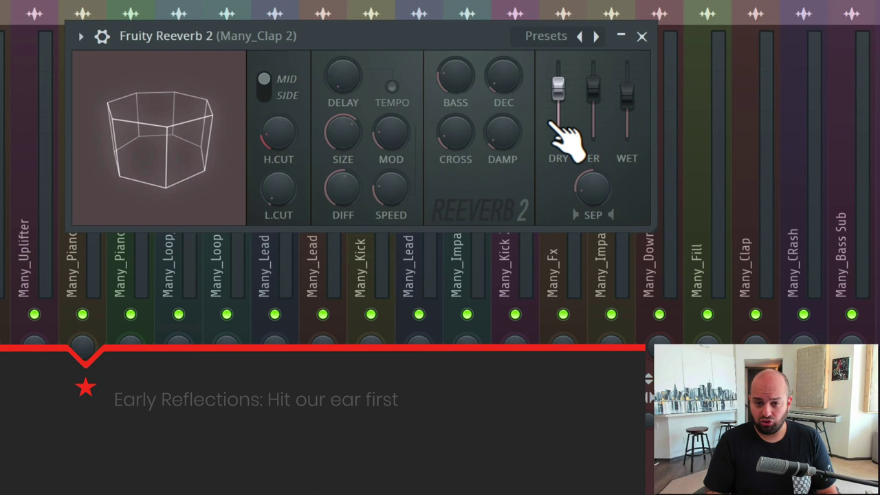
# Turn DRY and WET down, narrow SEP, push ER to full and play the clap.
pyautogui.moveTo(557, 86); pyautogui.dragTo(558, 135)
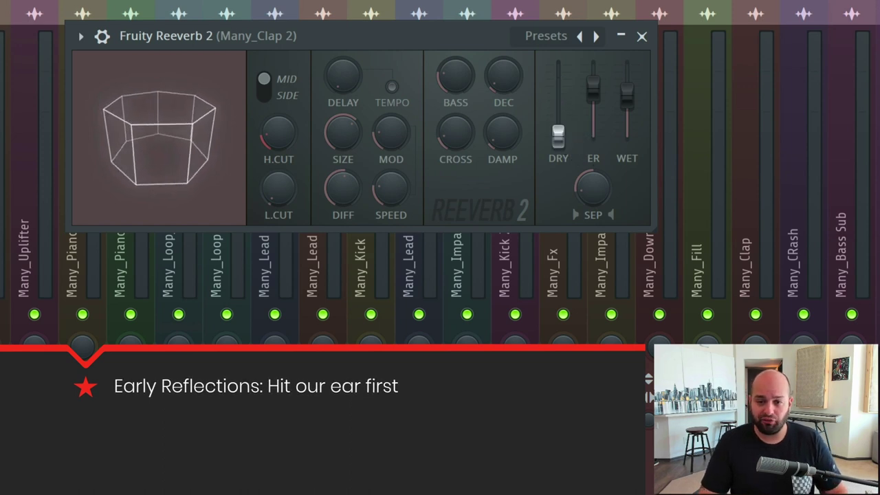
pyautogui.moveTo(627, 92); pyautogui.dragTo(626, 134)
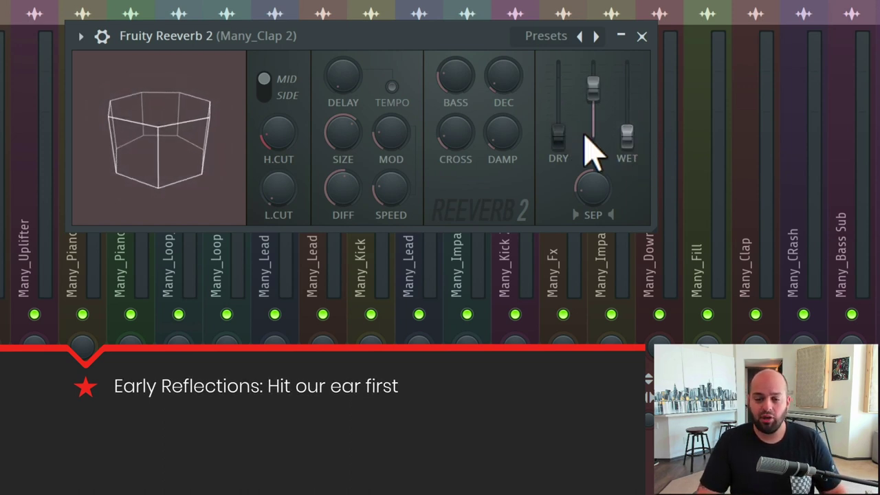
pyautogui.moveTo(595, 189)
pyautogui.mouseDown()
pyautogui.moveTo(595, 199)
pyautogui.moveTo(593, 189)
pyautogui.mouseUp()
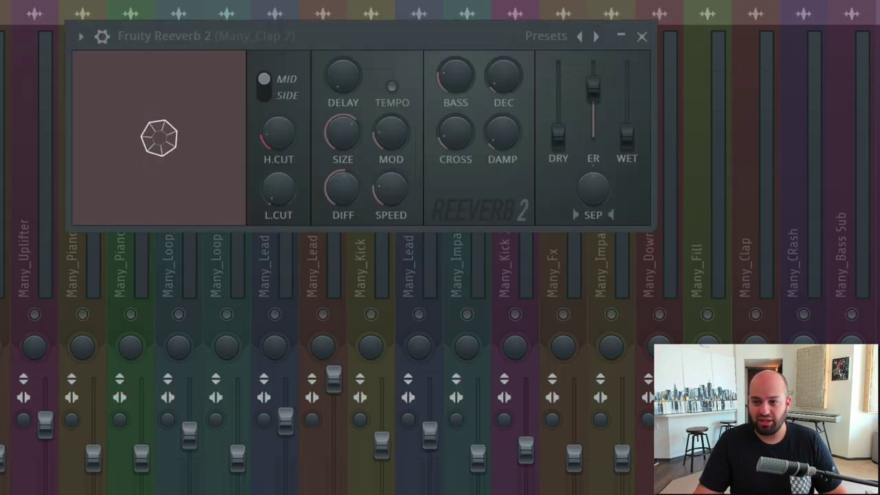
pyautogui.moveTo(592, 130); pyautogui.dragTo(592, 86)
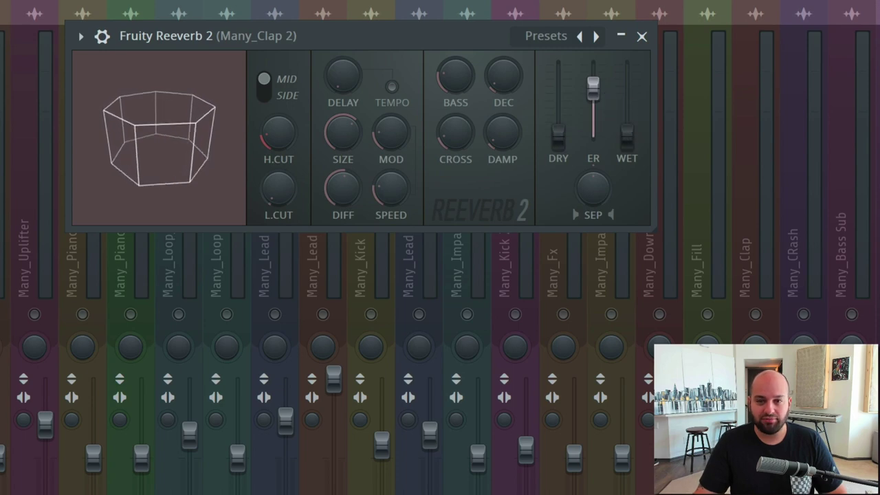
pyautogui.press('space')
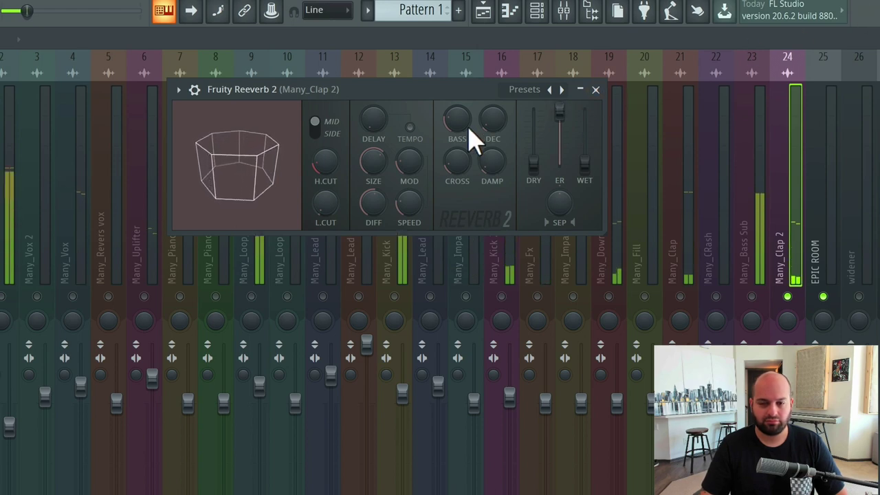
# Bring early reflections down, raise WET near maximum and play the wet-only reverb.
pyautogui.press('Escape')
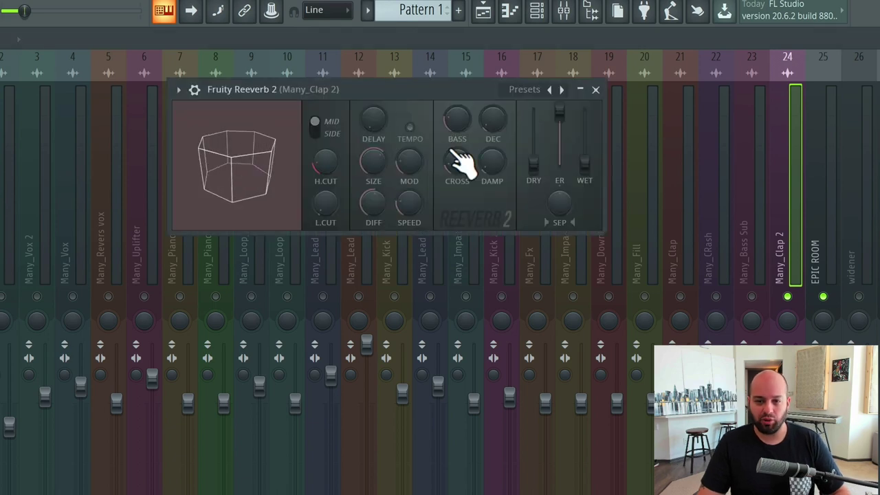
pyautogui.moveTo(585, 163); pyautogui.dragTo(584, 147)
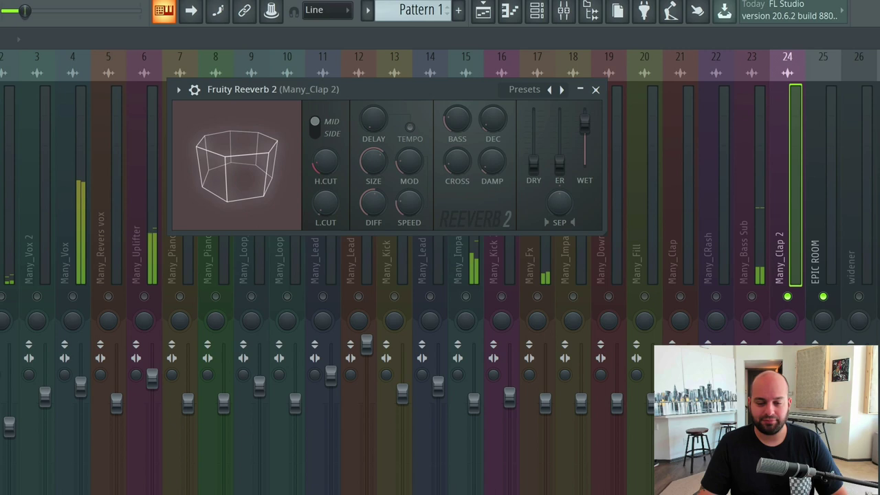
pyautogui.press('space')
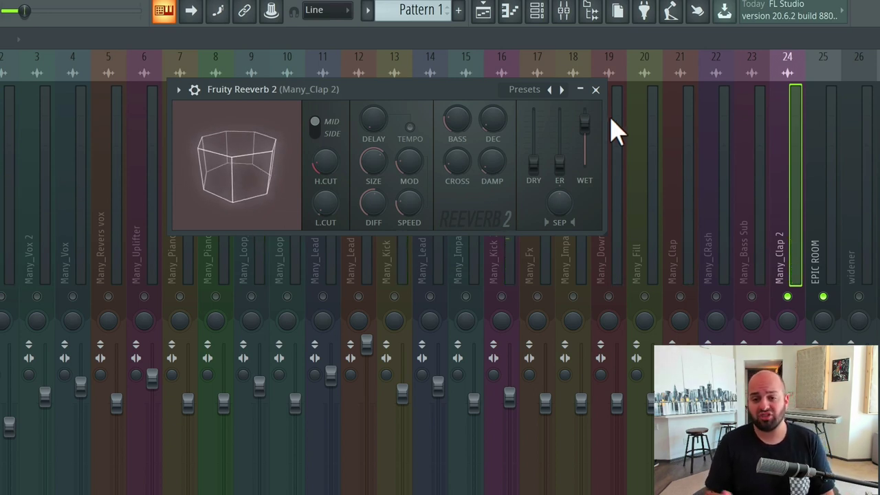
# Raise the Reeverb 2 early reflections near maximum, then ease them back slightly.
pyautogui.moveTo(559, 160); pyautogui.dragTo(559, 156)
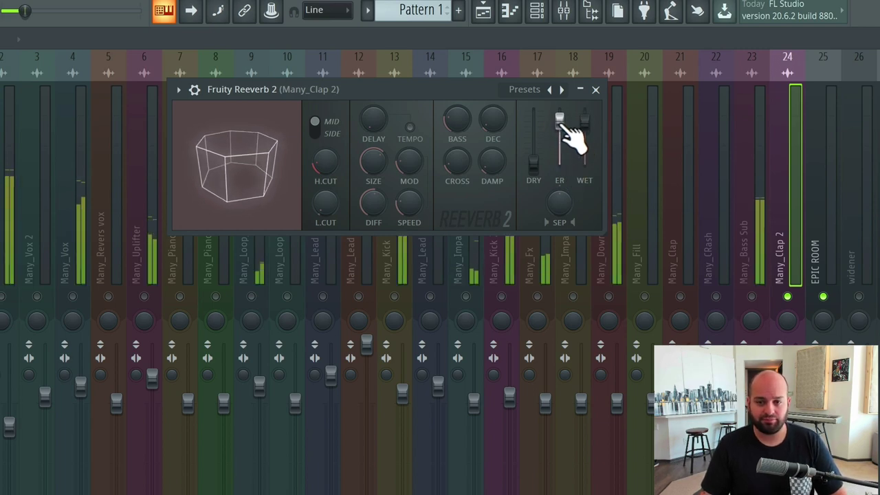
pyautogui.moveTo(564, 122); pyautogui.dragTo(559, 119)
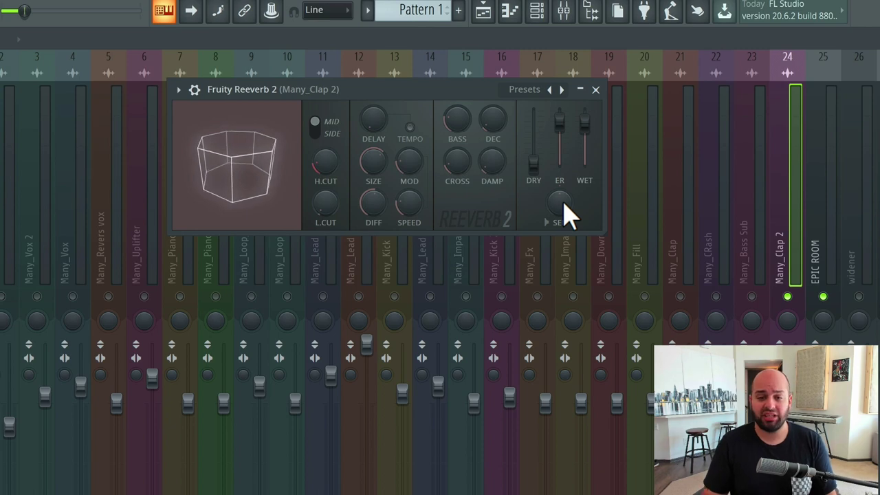
pyautogui.moveTo(560, 121); pyautogui.dragTo(584, 145)
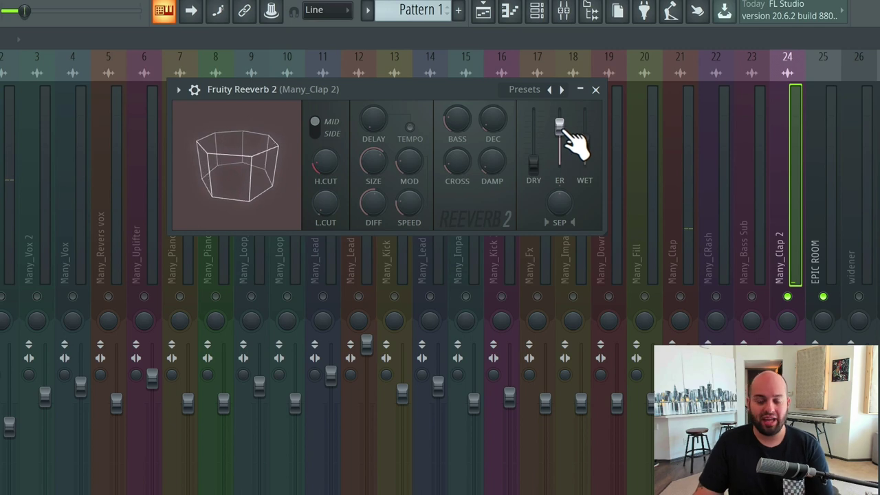
# Set early reflections to about half, adjust the dry level, and audition the clap.
pyautogui.moveTo(569, 131)
pyautogui.mouseDown()
pyautogui.moveTo(562, 146)
pyautogui.moveTo(584, 139)
pyautogui.moveTo(584, 122)
pyautogui.mouseUp()
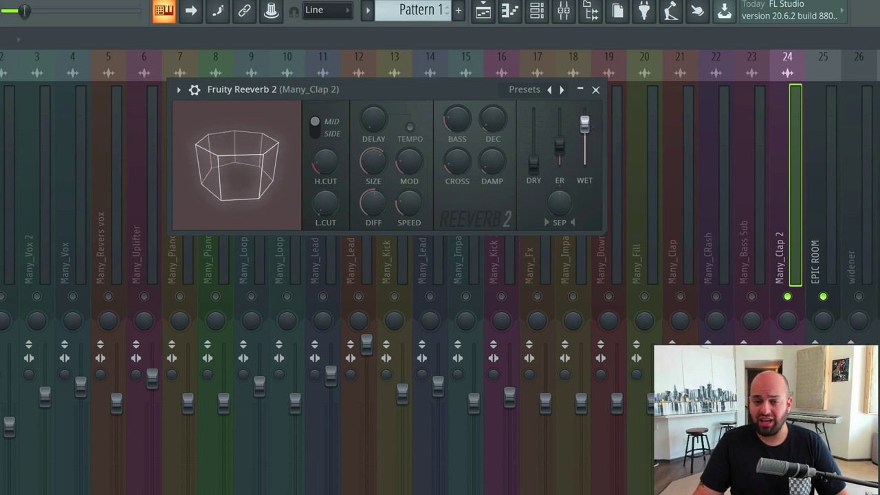
pyautogui.press('space')
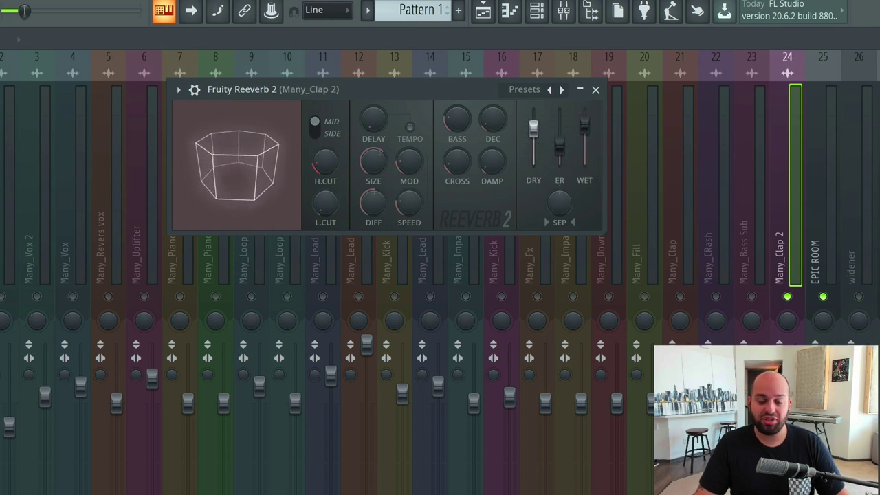
pyautogui.moveTo(533, 134); pyautogui.dragTo(534, 138)
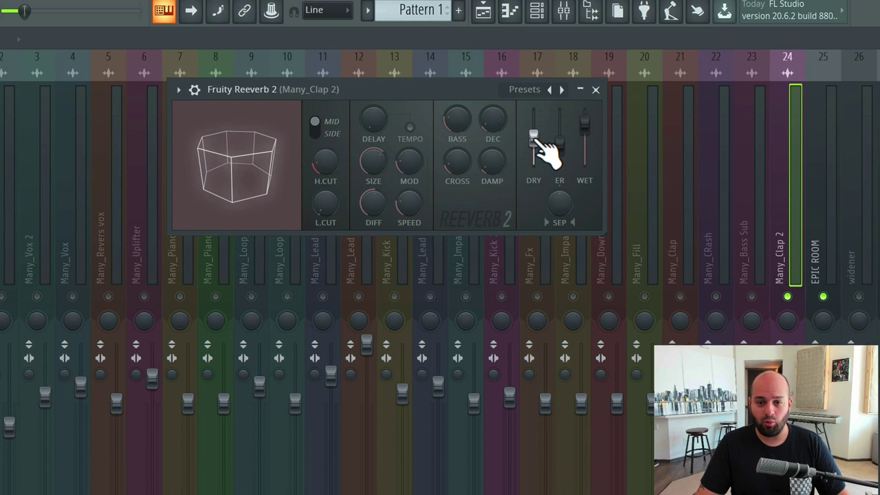
pyautogui.press('space')
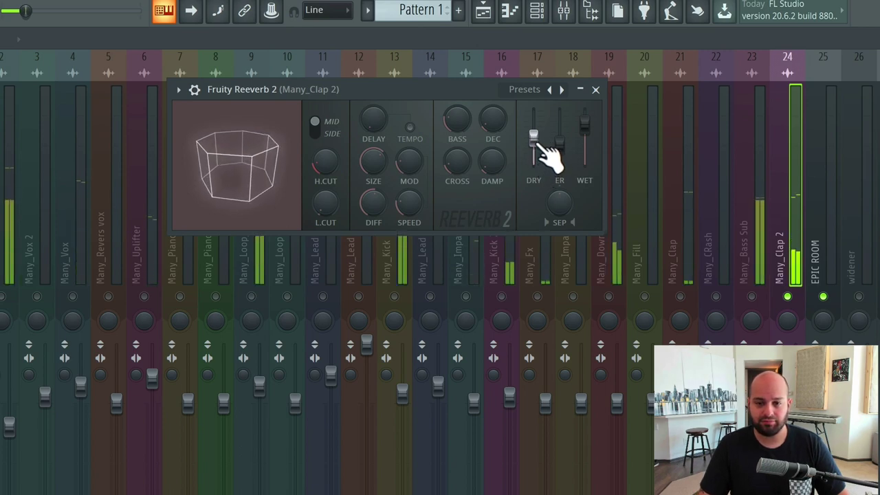
# Increase Reeverb 2 diffusion, nudge the dry and wet faders up, and audition the clap.
pyautogui.moveTo(536, 140); pyautogui.dragTo(585, 121)
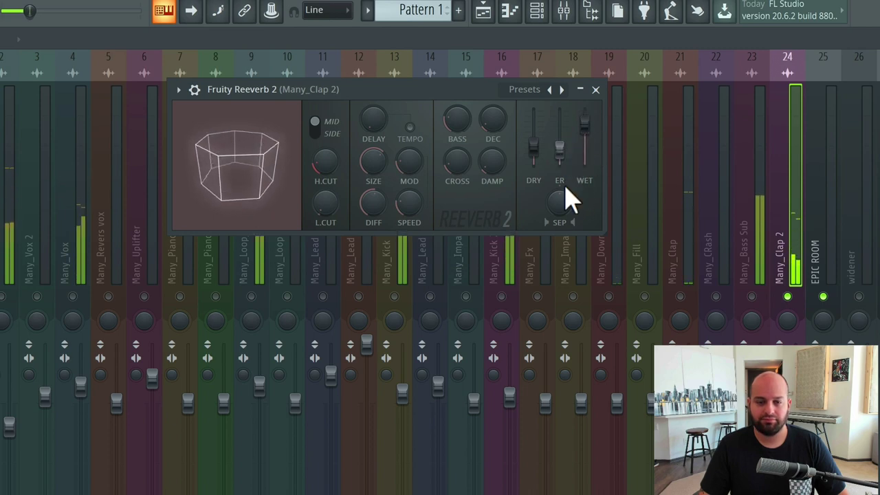
pyautogui.moveTo(378, 210); pyautogui.dragTo(383, 219)
pyautogui.moveTo(534, 146); pyautogui.dragTo(533, 140)
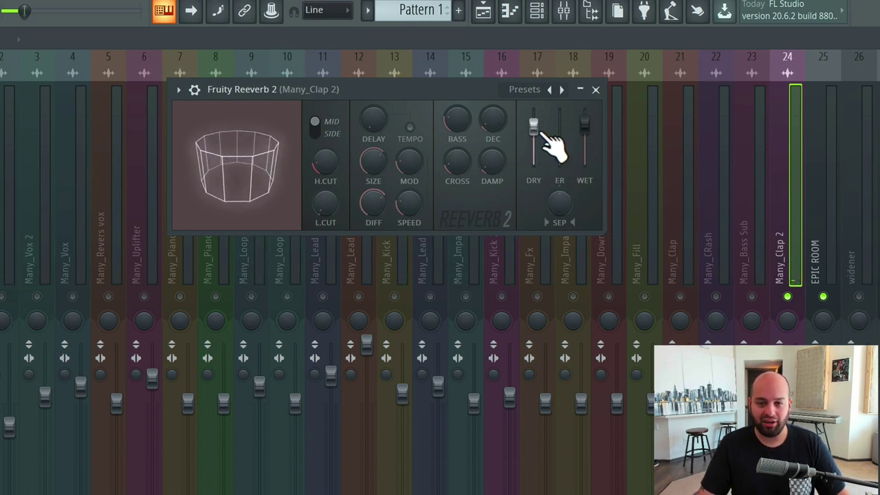
pyautogui.moveTo(584, 124); pyautogui.dragTo(533, 126)
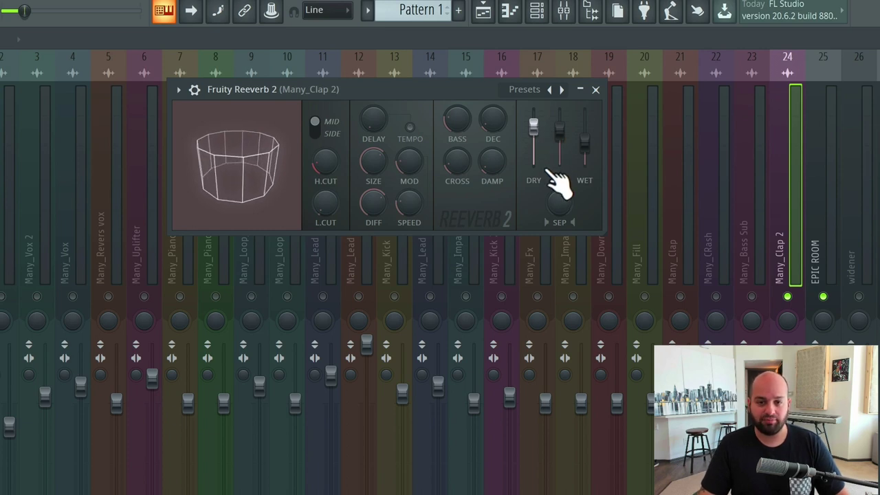
pyautogui.press('space')
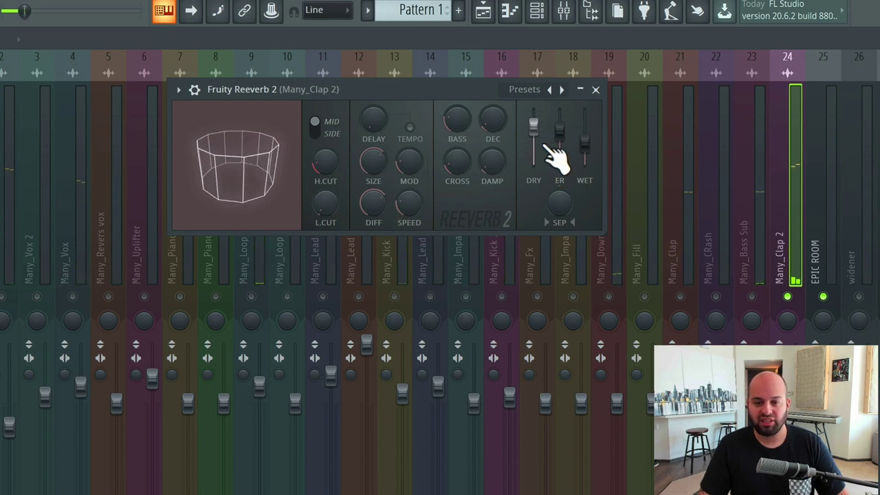
# Stop playback, drop dry to minimum, push ER to full, raise wet and add pre-delay.
pyautogui.press('space')
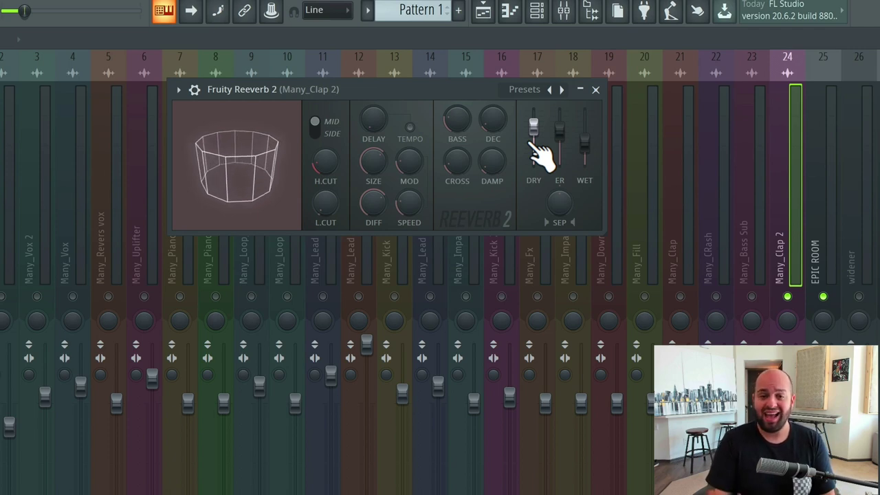
pyautogui.moveTo(533, 126); pyautogui.dragTo(533, 162)
pyautogui.moveTo(569, 134); pyautogui.dragTo(560, 108)
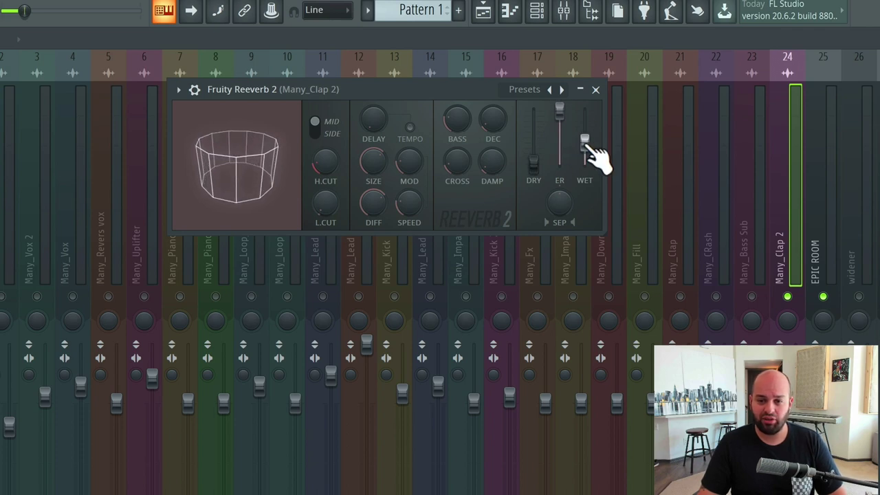
pyautogui.moveTo(586, 146); pyautogui.dragTo(584, 122)
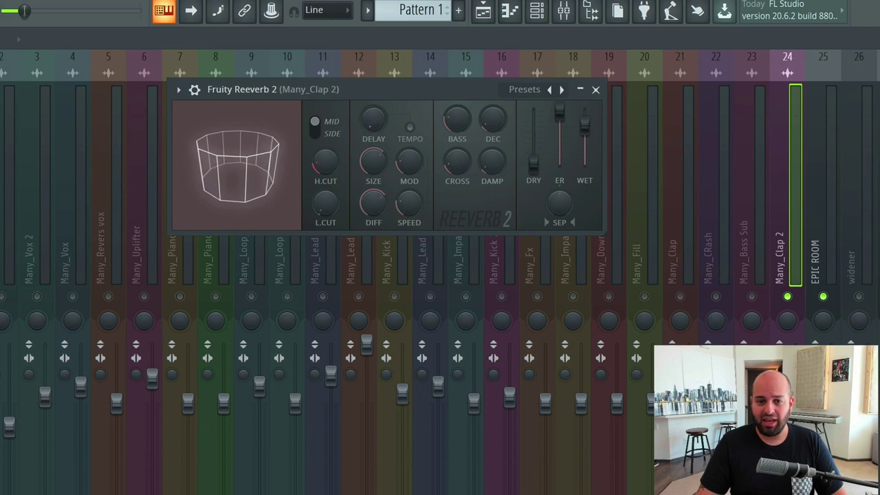
pyautogui.moveTo(366, 126)
pyautogui.mouseDown()
pyautogui.moveTo(366, 116)
pyautogui.moveTo(379, 137)
pyautogui.mouseUp()
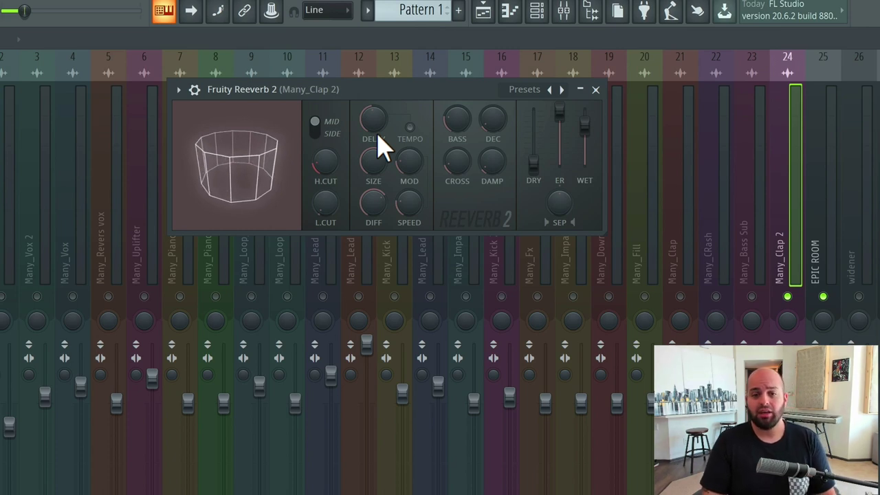
# Bring the dry clap back up, lower wet, and set the reverb delay to zero.
pyautogui.moveTo(392, 117)
pyautogui.mouseDown()
pyautogui.moveTo(395, 125)
pyautogui.moveTo(387, 110)
pyautogui.moveTo(383, 119)
pyautogui.mouseUp()
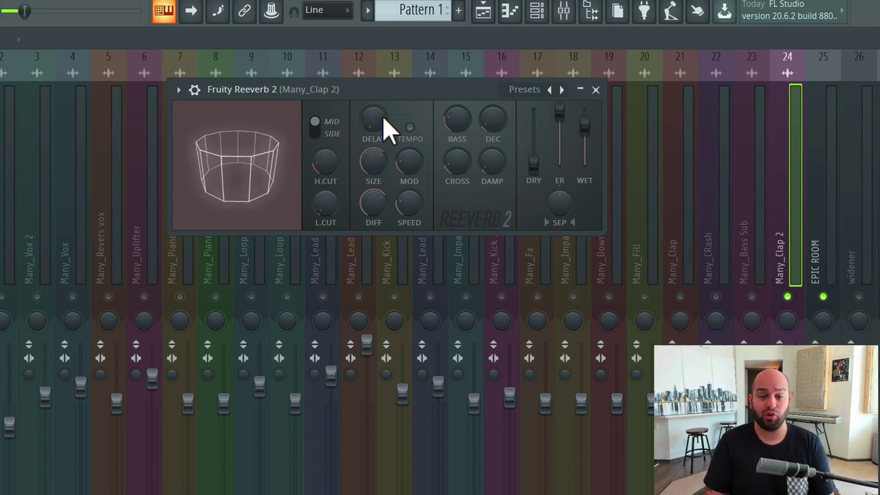
pyautogui.press('space')
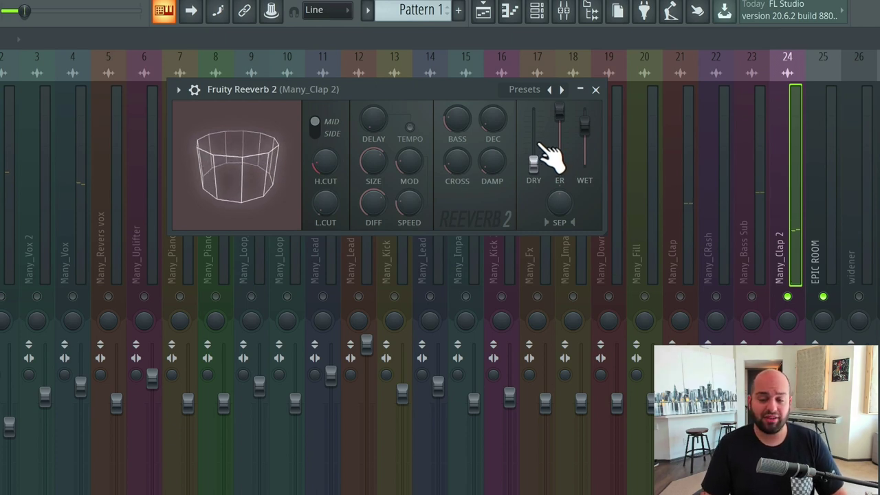
pyautogui.moveTo(534, 158); pyautogui.dragTo(559, 131)
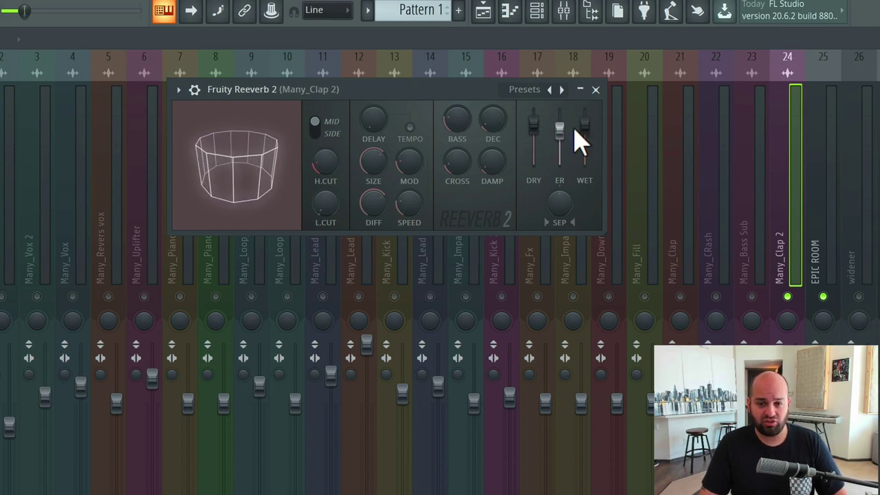
pyautogui.moveTo(585, 125); pyautogui.dragTo(584, 142)
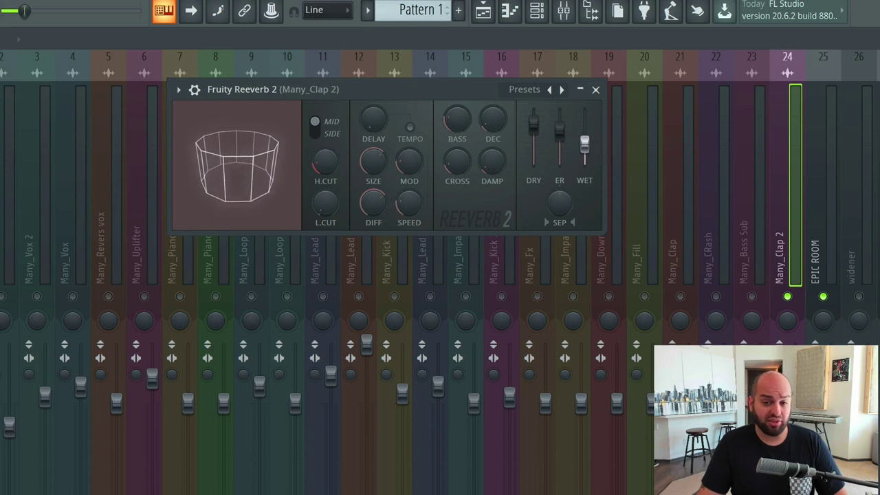
pyautogui.moveTo(385, 130); pyautogui.dragTo(385, 172)
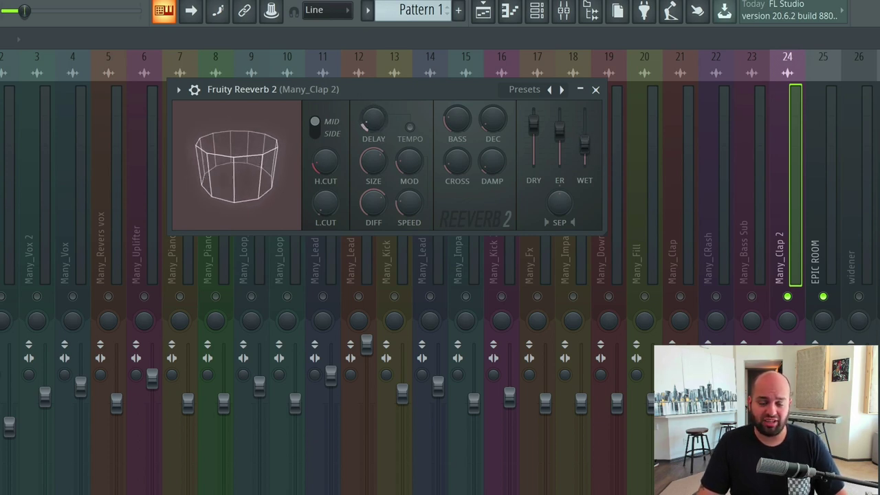
pyautogui.moveTo(383, 131); pyautogui.dragTo(383, 148)
pyautogui.press('space')
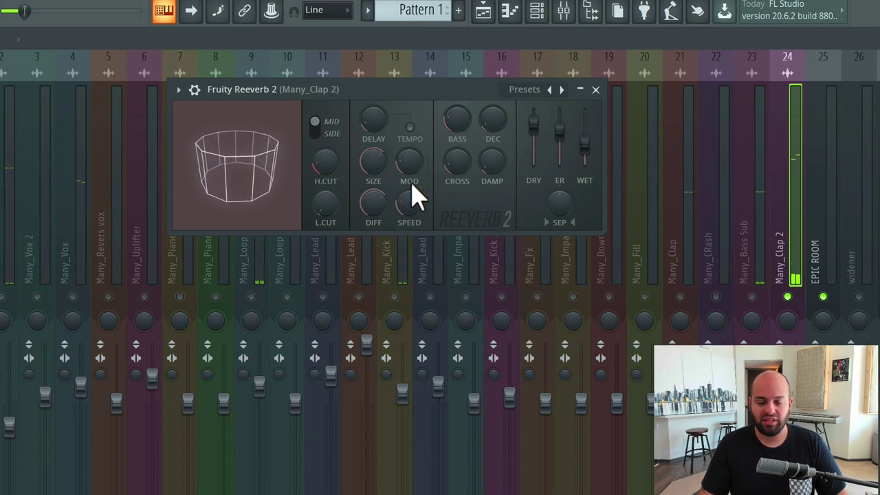
# Fine-tune the dry level, raise wet, and ease the early reflections down.
pyautogui.moveTo(534, 123); pyautogui.dragTo(534, 137)
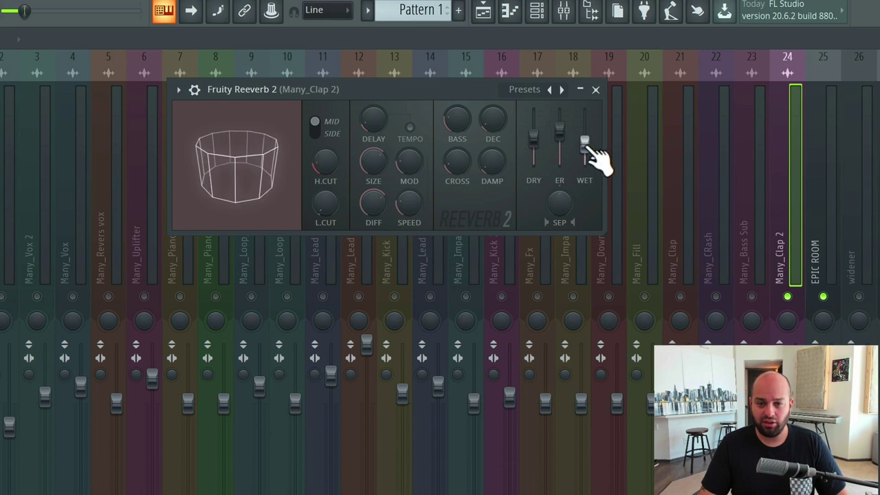
pyautogui.moveTo(587, 146); pyautogui.dragTo(587, 127)
pyautogui.moveTo(559, 130); pyautogui.dragTo(559, 135)
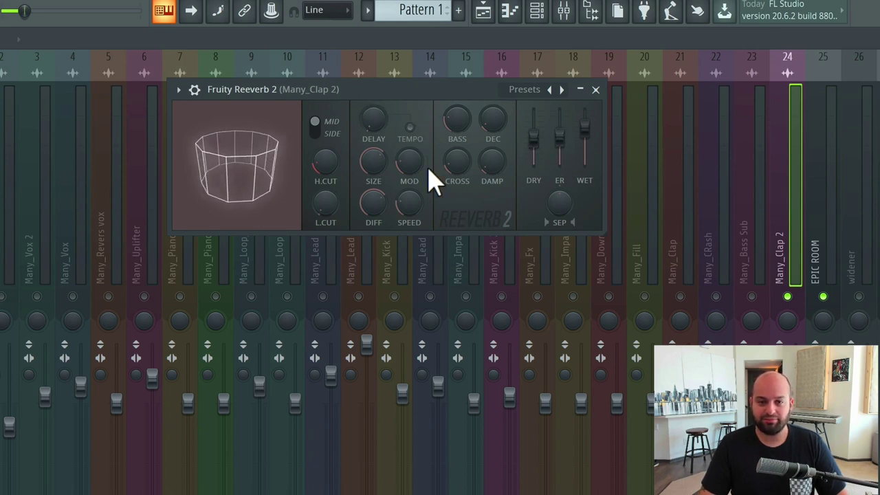
pyautogui.press('space')
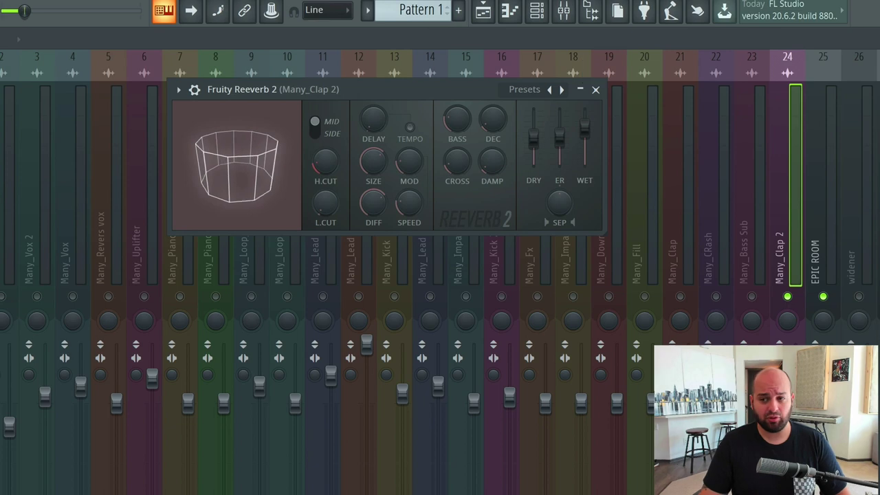
# Close the Fruity Reeverb 2 window.
pyautogui.press('Escape')
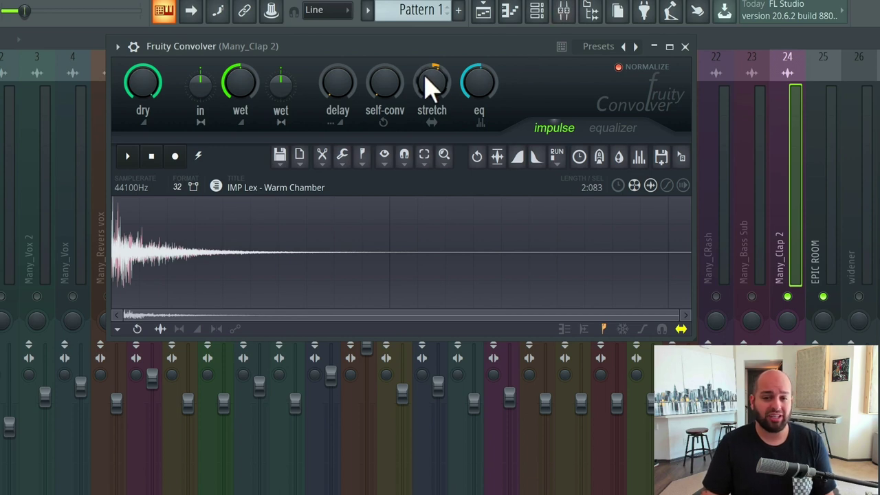
# Adjust Fruity Convolver's impulse stretch and play the clap to audition it.
pyautogui.moveTo(427, 78); pyautogui.dragTo(440, 99)
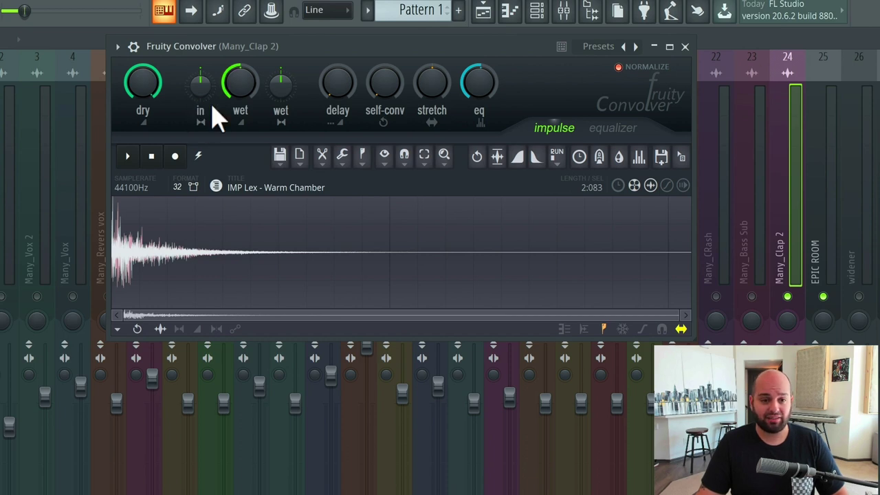
pyautogui.press('space')
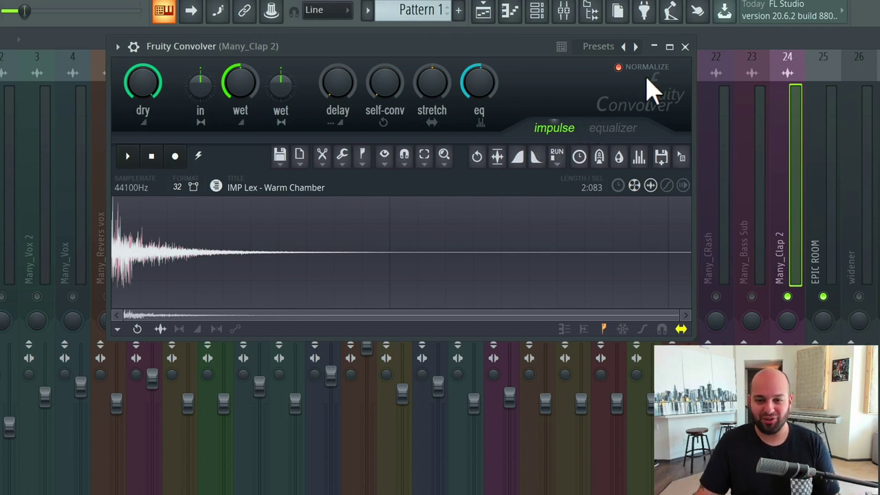
# Audition the Warehouse (Hall A-Dark) impulse, then switch the convolver to Warehouse (Hall G-Dark).
pyautogui.click(598, 46)
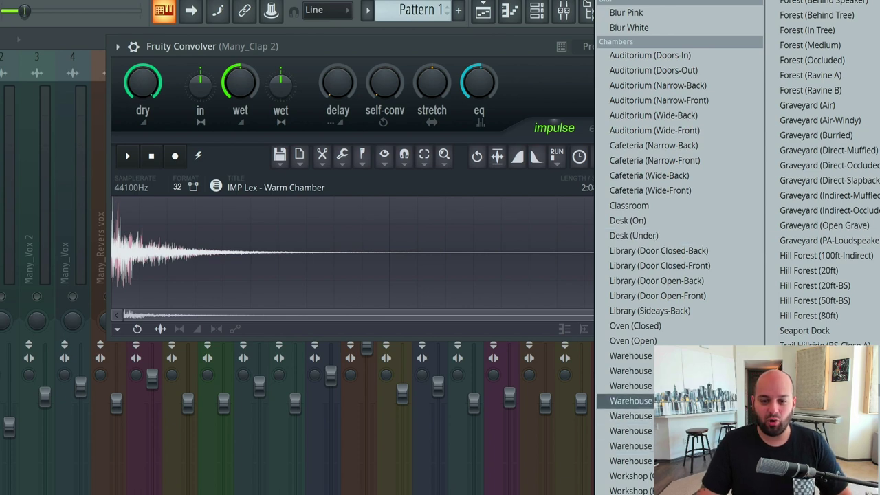
pyautogui.click(630, 355)
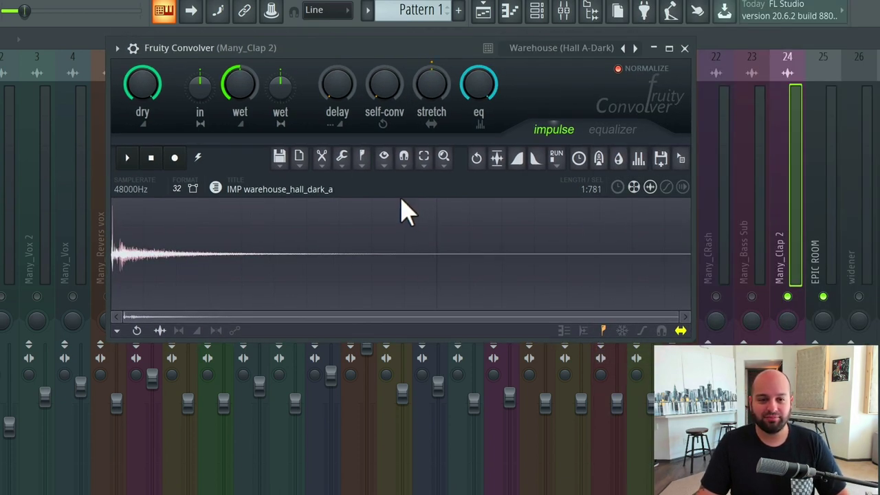
pyautogui.press('space')
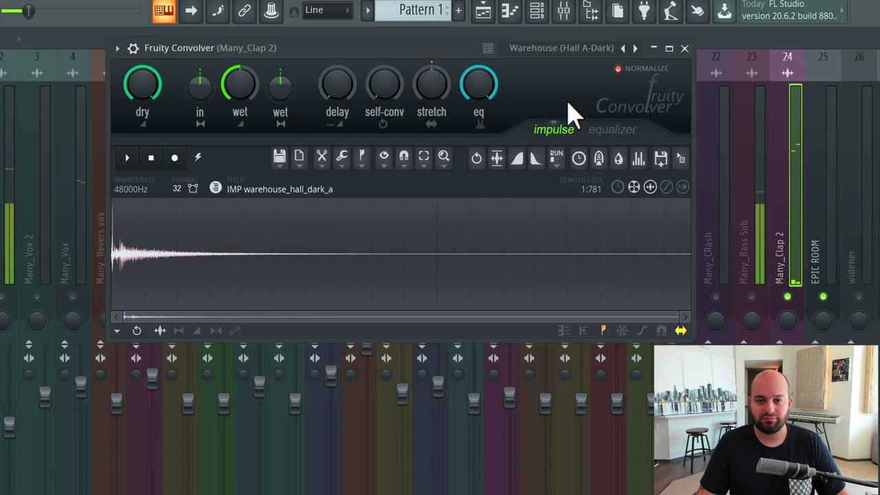
pyautogui.click(574, 50)
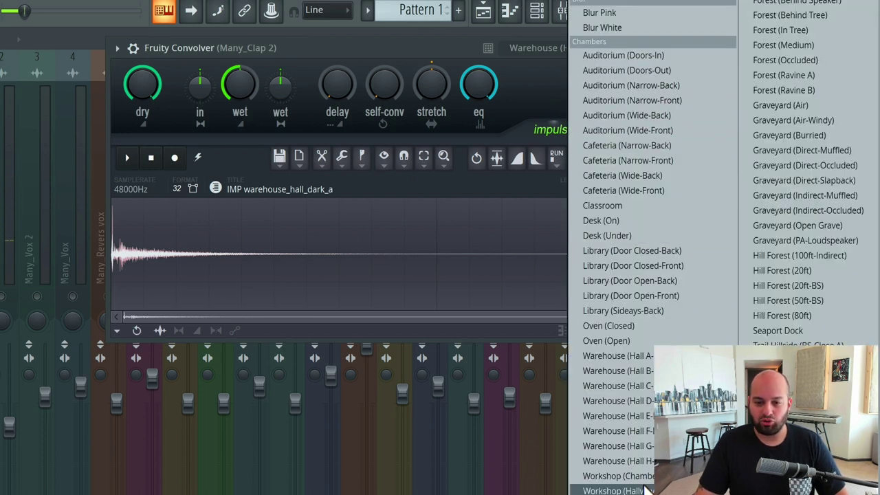
pyautogui.click(649, 446)
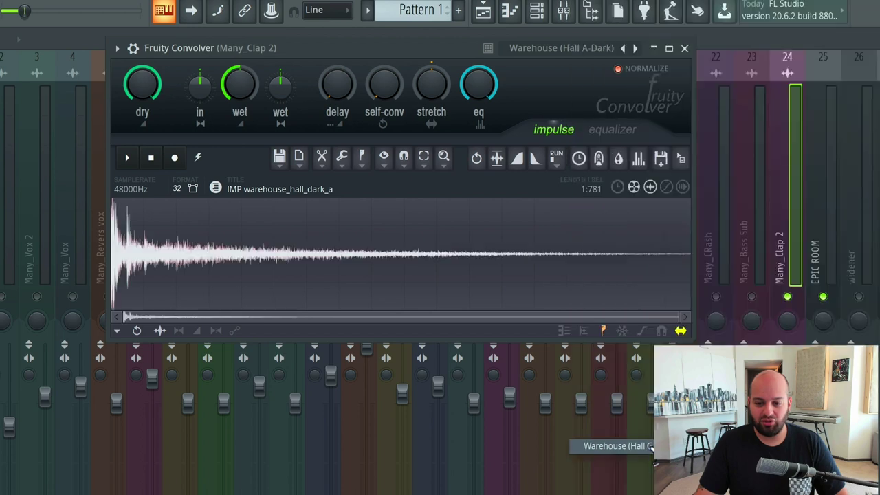